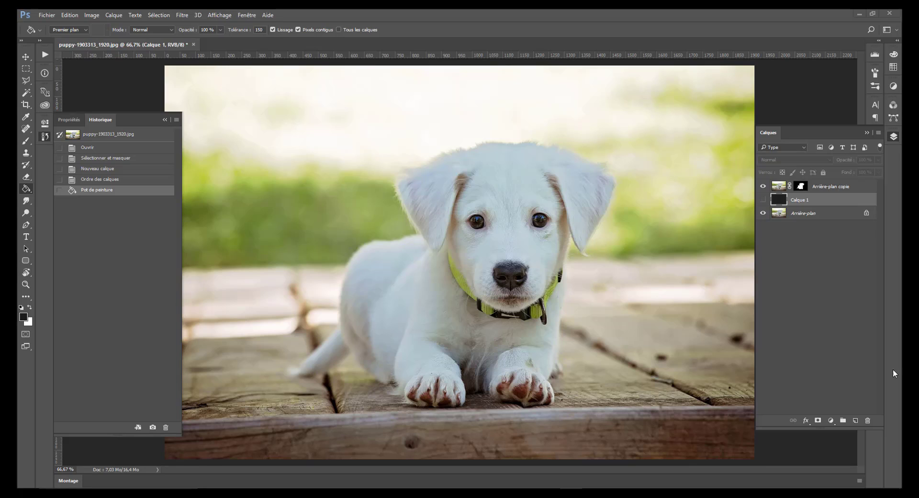
- Compare the puppy cutout against the dark background and the original photo by toggling the visibility of Calque 1
click(26, 68)
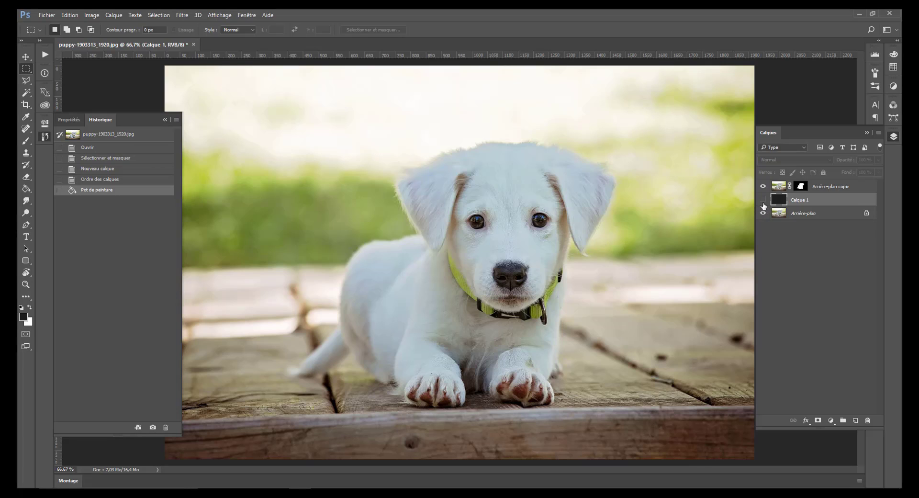
click(763, 201)
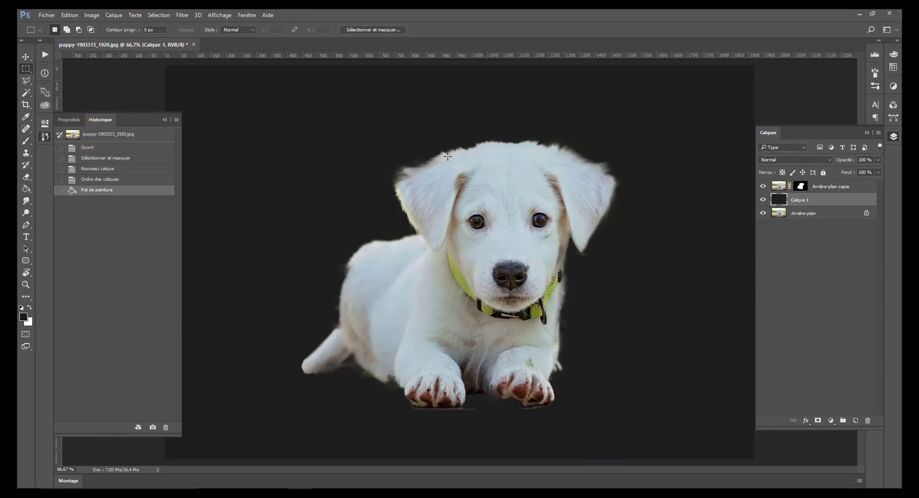
click(764, 201)
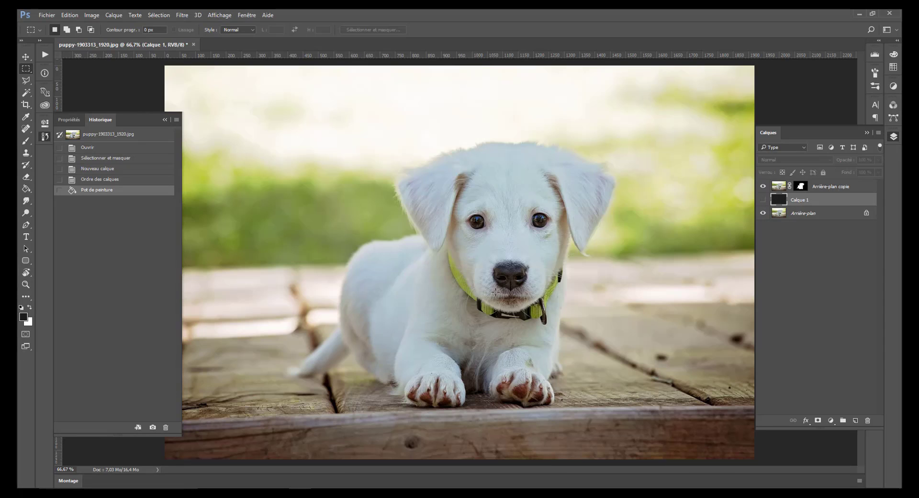
click(764, 200)
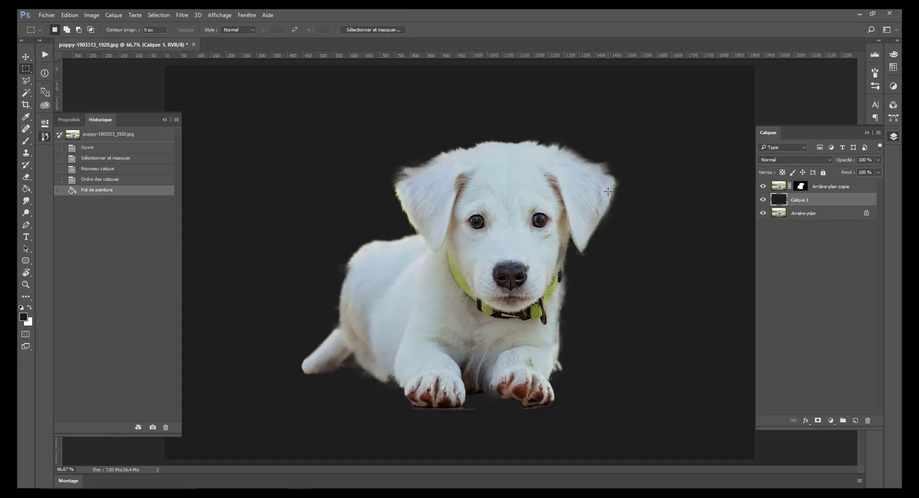
click(763, 200)
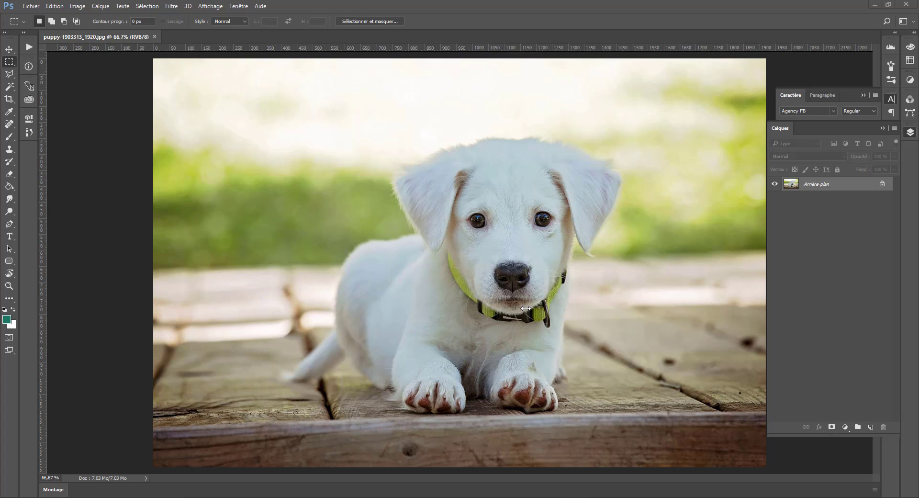
- Close the character settings, activate the elliptical selection tool and open the Sélectionner et masquer workspace
click(891, 100)
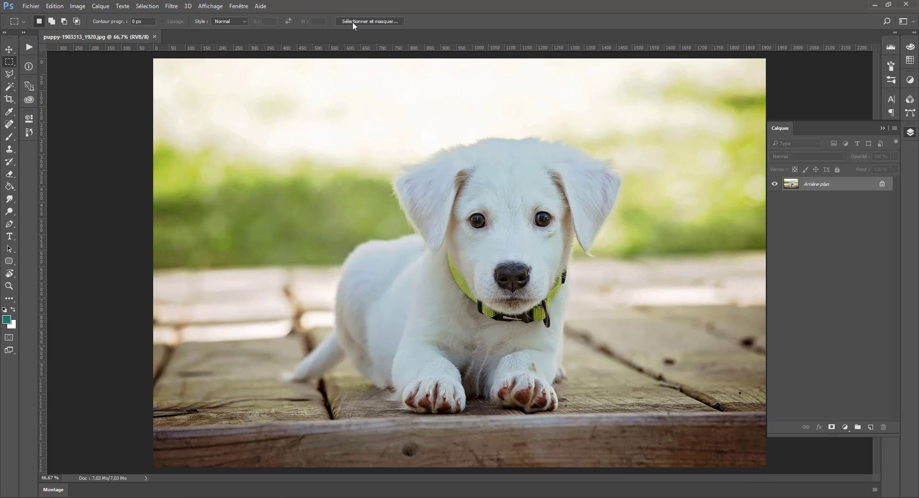
click(7, 63)
click(8, 71)
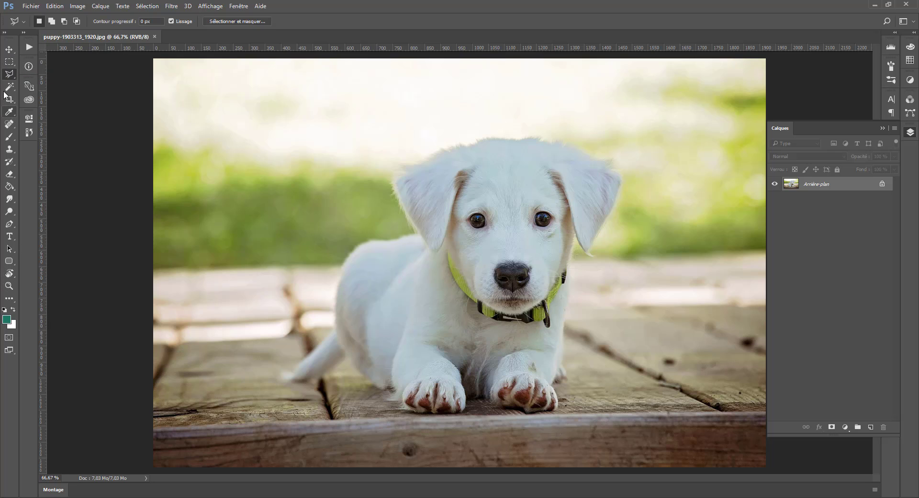
click(10, 62)
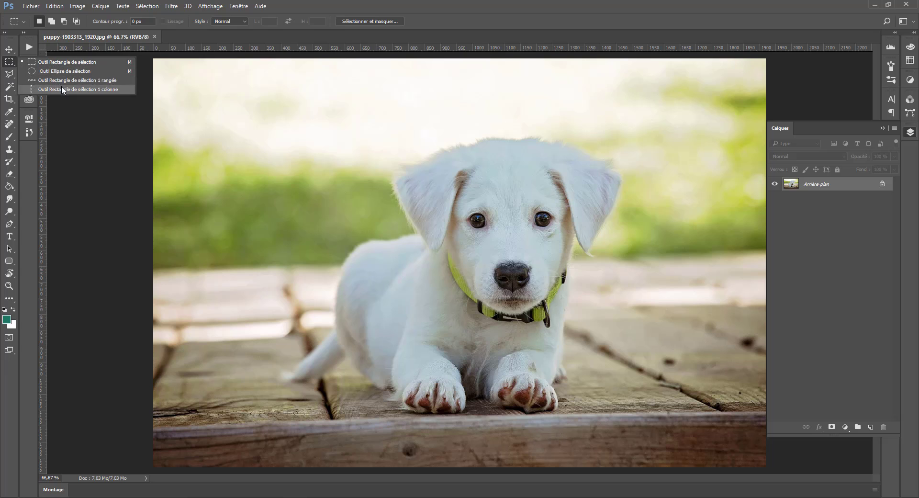
click(54, 73)
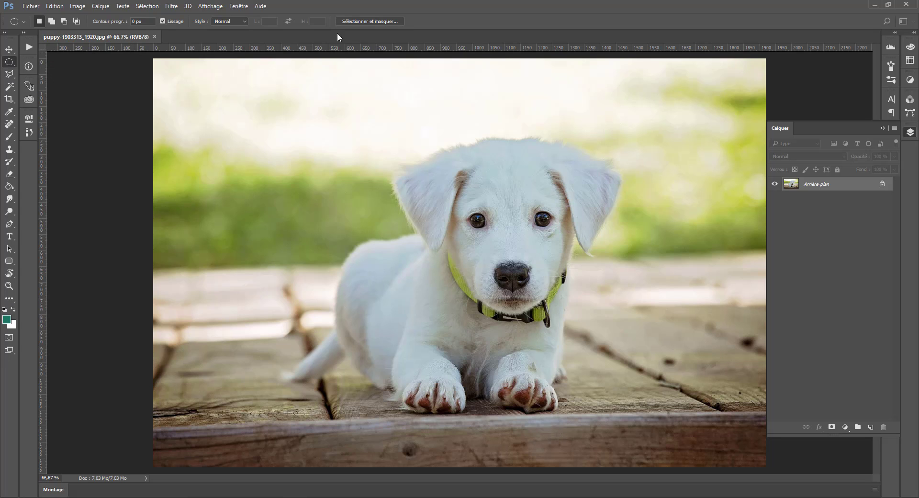
click(377, 24)
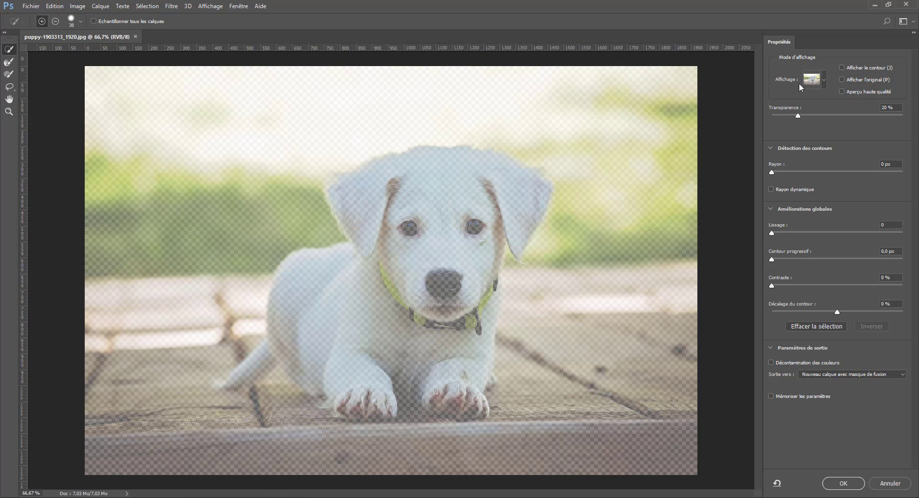
- Quick-select the puppy's whole head, switching the view mode to Cadre de sélection actif while building the selection
click(824, 81)
click(828, 80)
click(823, 80)
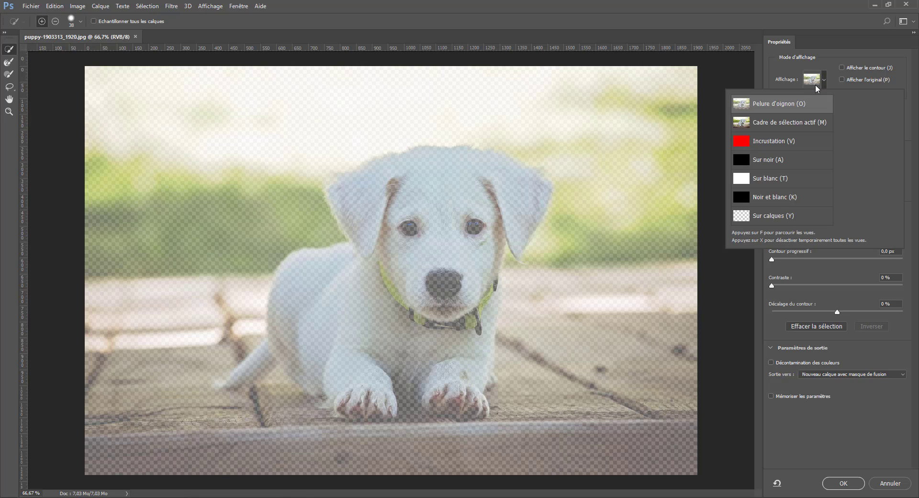
mouse_move(487, 212)
mouse_down()
mouse_move(459, 230)
mouse_move(438, 273)
mouse_up()
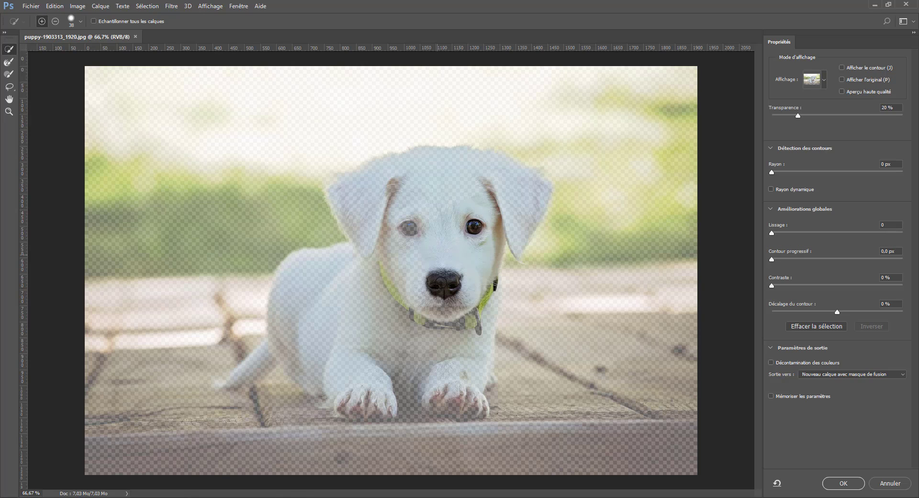
drag(467, 188, 431, 222)
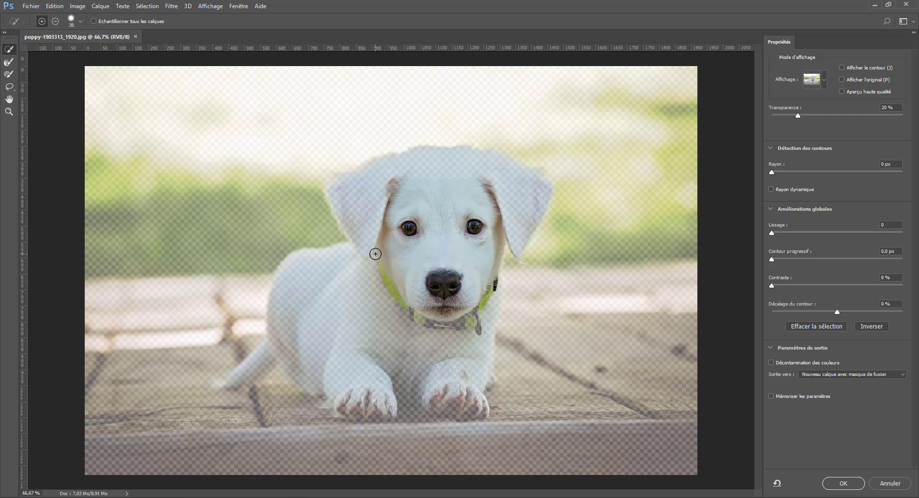
click(816, 80)
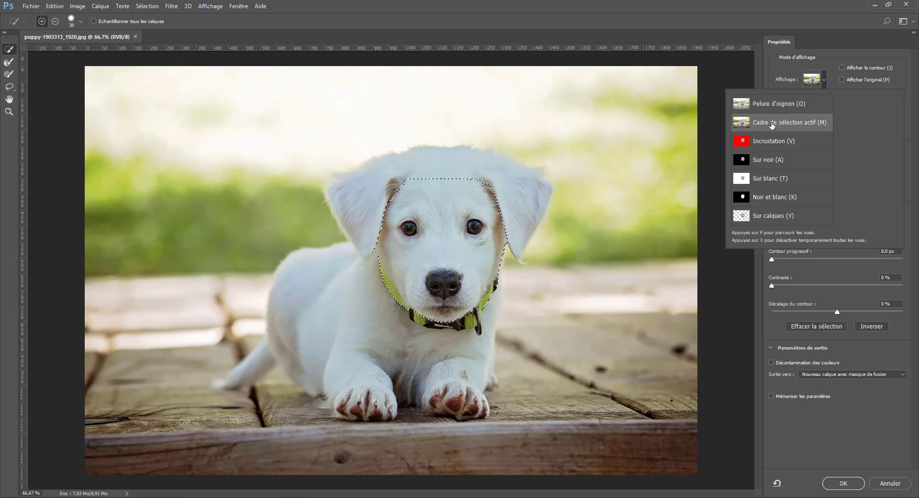
mouse_move(407, 190)
mouse_down()
mouse_move(369, 206)
mouse_move(374, 214)
mouse_move(476, 173)
mouse_move(509, 184)
mouse_move(521, 207)
mouse_move(525, 187)
mouse_move(536, 189)
mouse_move(462, 209)
mouse_up()
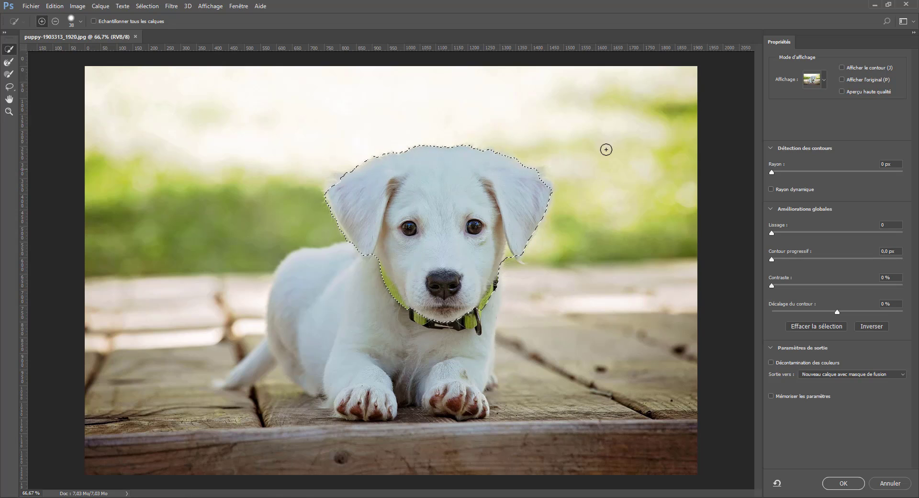
- Display the selection in Incrustation view and set the overlay opacity to 58 %
click(824, 80)
click(758, 142)
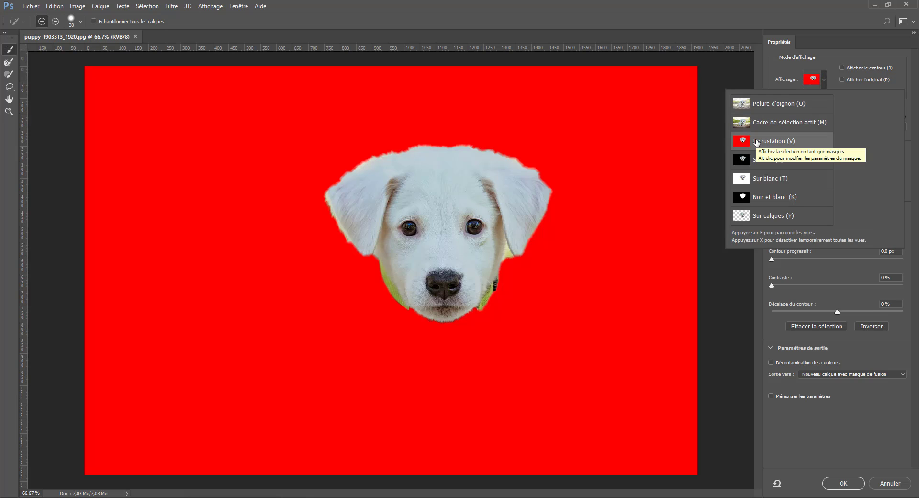
click(826, 60)
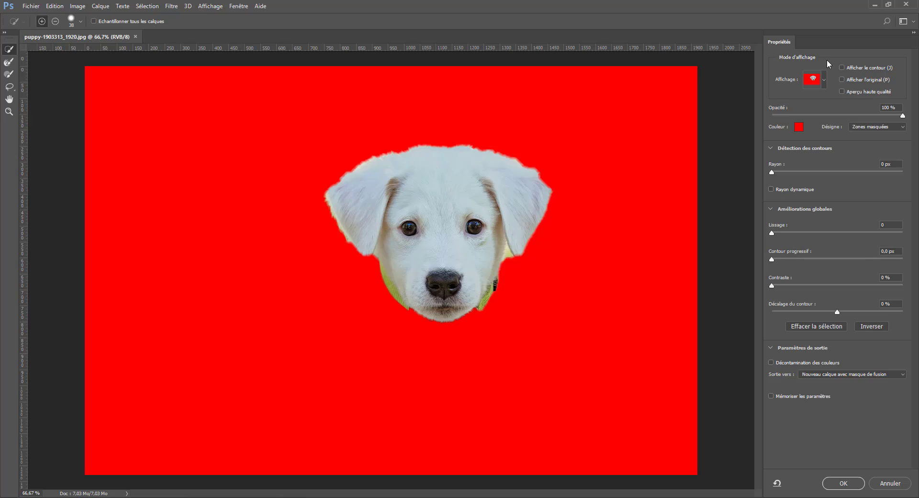
click(836, 117)
mouse_move(846, 120)
mouse_down()
mouse_move(789, 116)
mouse_move(848, 117)
mouse_up()
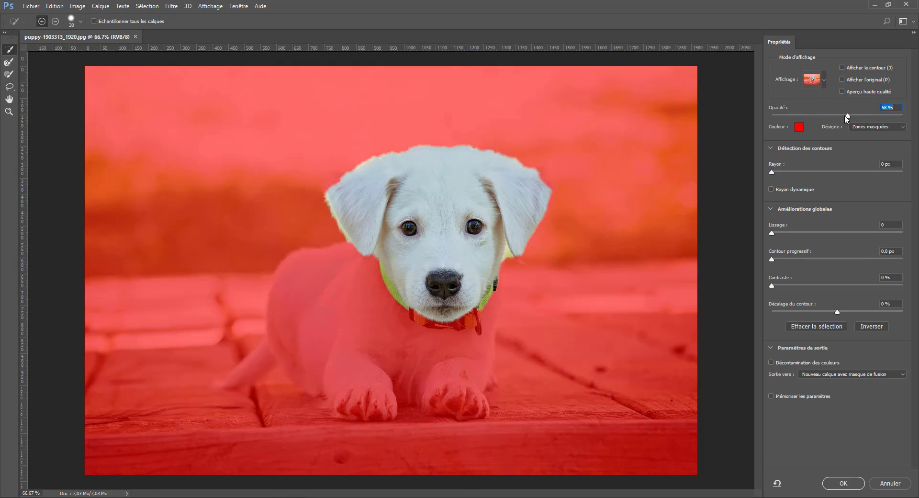
click(799, 129)
mouse_move(657, 173)
mouse_down()
mouse_move(673, 235)
mouse_move(688, 244)
mouse_move(705, 205)
mouse_up()
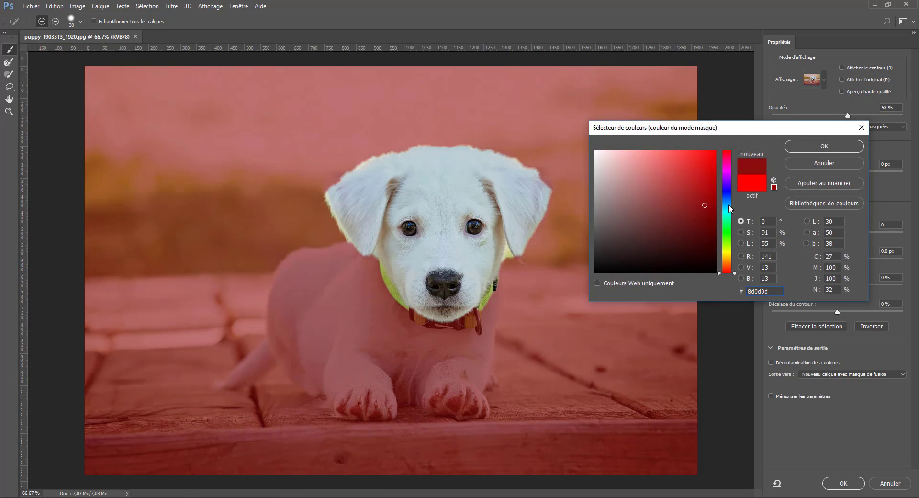
click(727, 205)
click(830, 164)
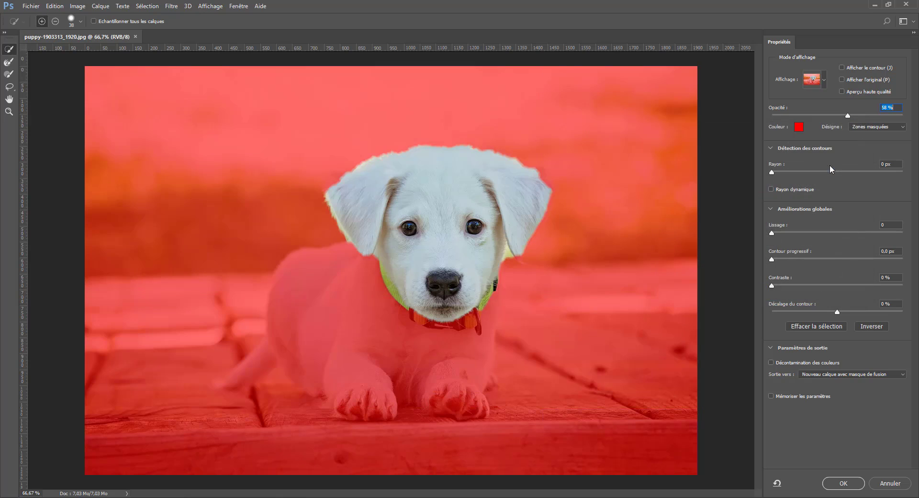
click(804, 127)
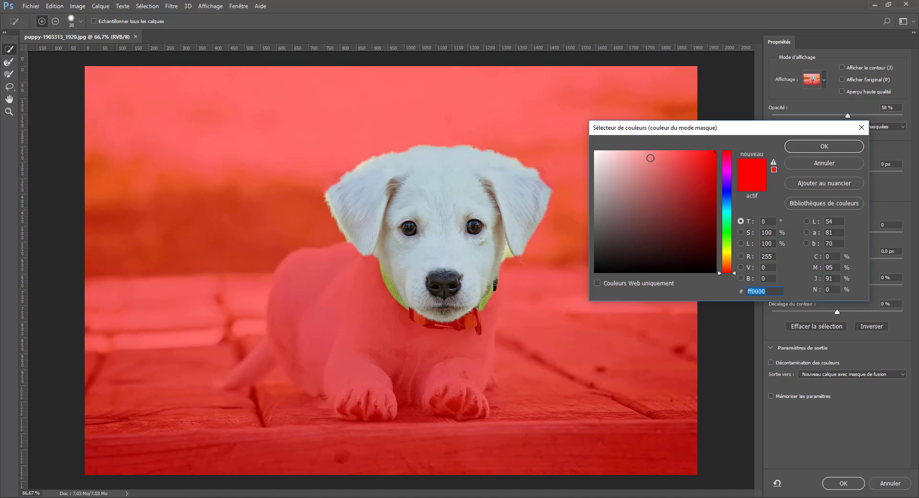
click(840, 158)
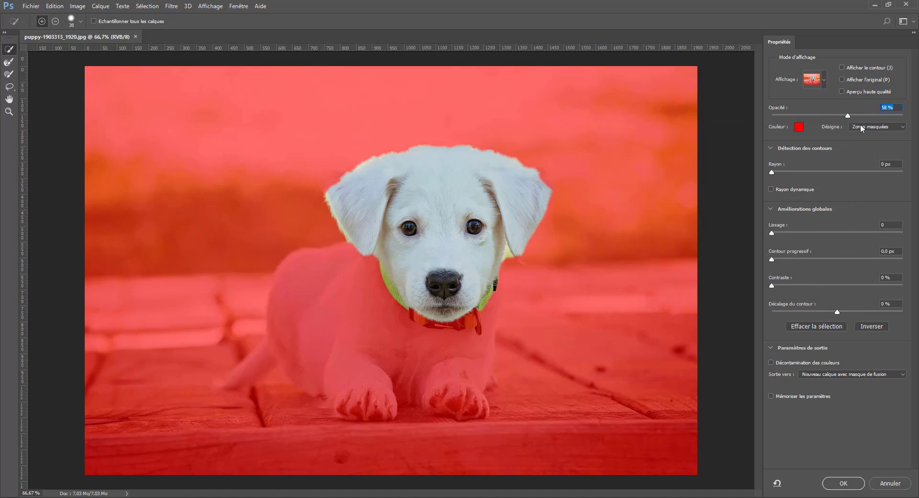
- Compare the red overlay on Zones sélectionnées and on Zones masquées, finishing with Zones masquées
click(875, 126)
click(867, 140)
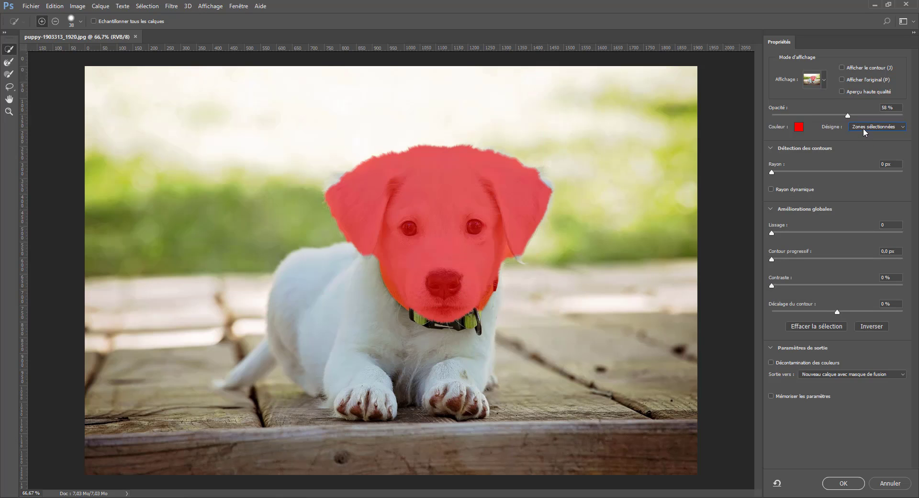
click(863, 127)
click(860, 135)
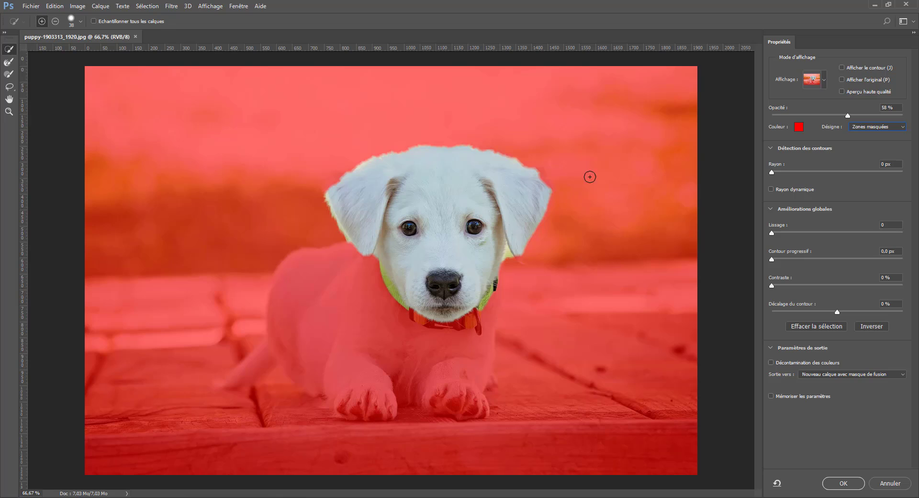
click(902, 129)
click(871, 142)
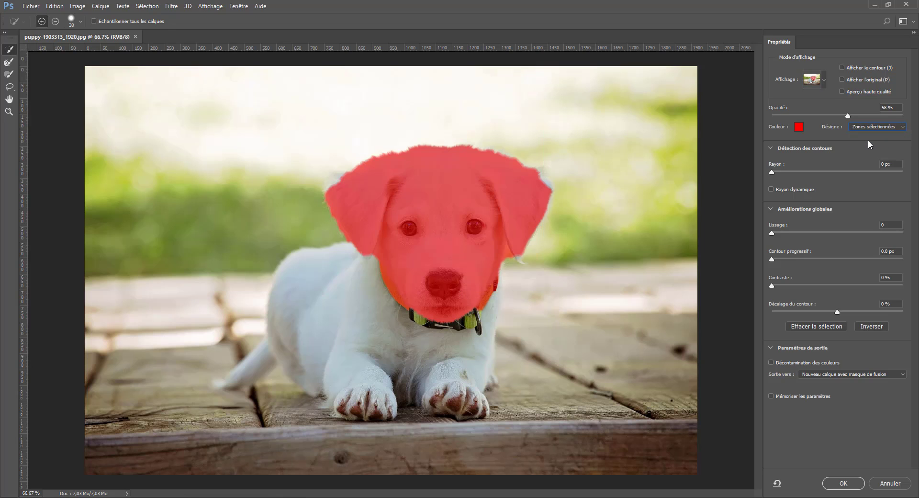
click(860, 127)
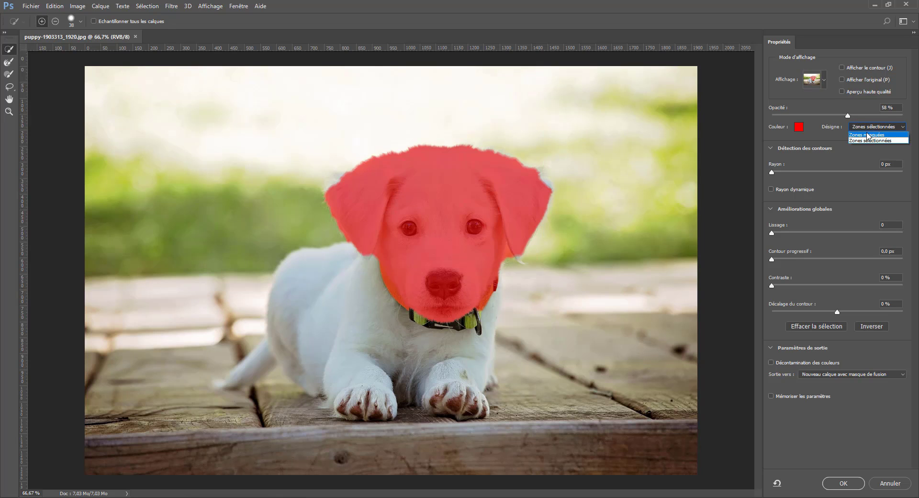
click(868, 135)
- Preview the Afficher le contour, Afficher l'original and Aperçu haute qualité display options, leaving all of them off
click(841, 66)
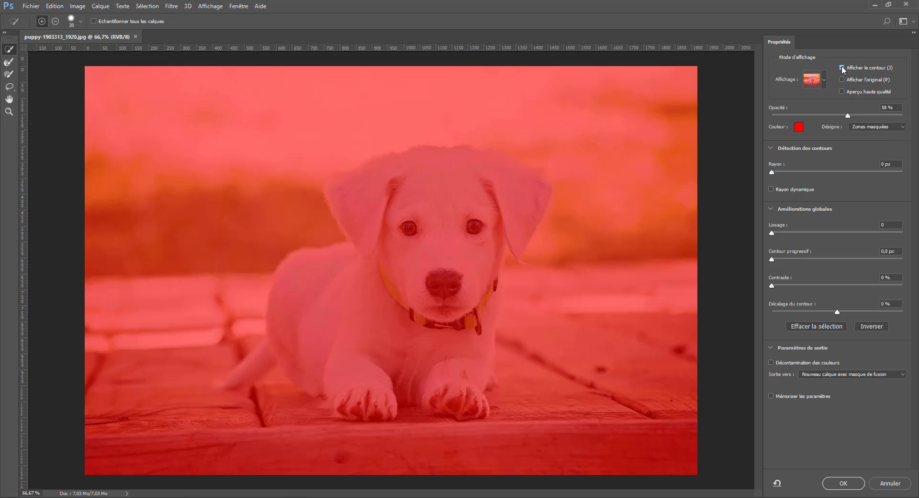
click(845, 67)
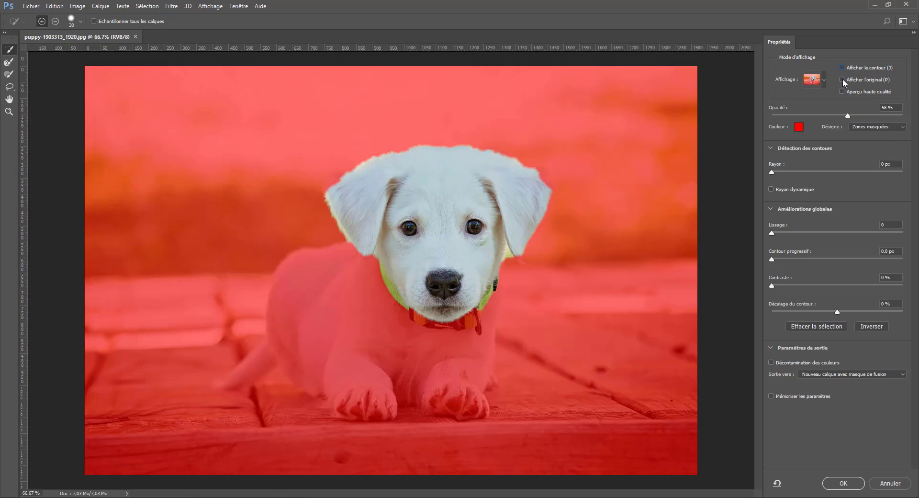
click(842, 80)
click(843, 80)
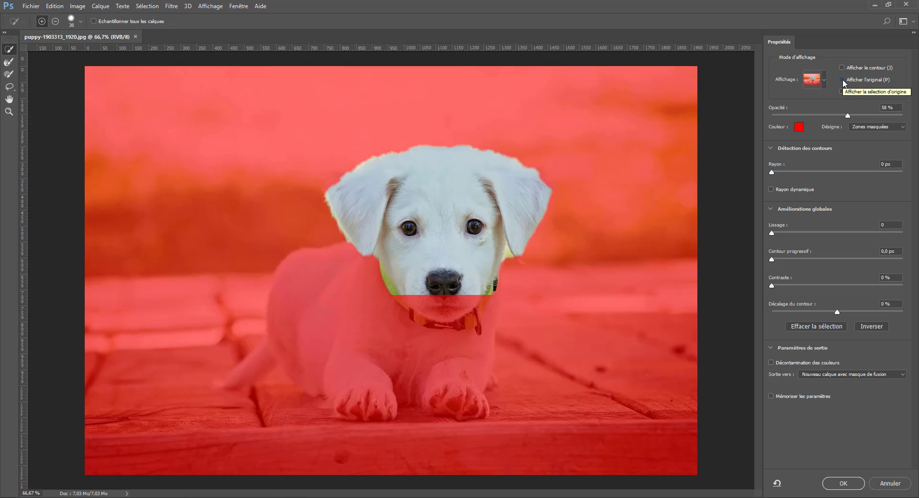
click(843, 80)
click(843, 80)
click(843, 80)
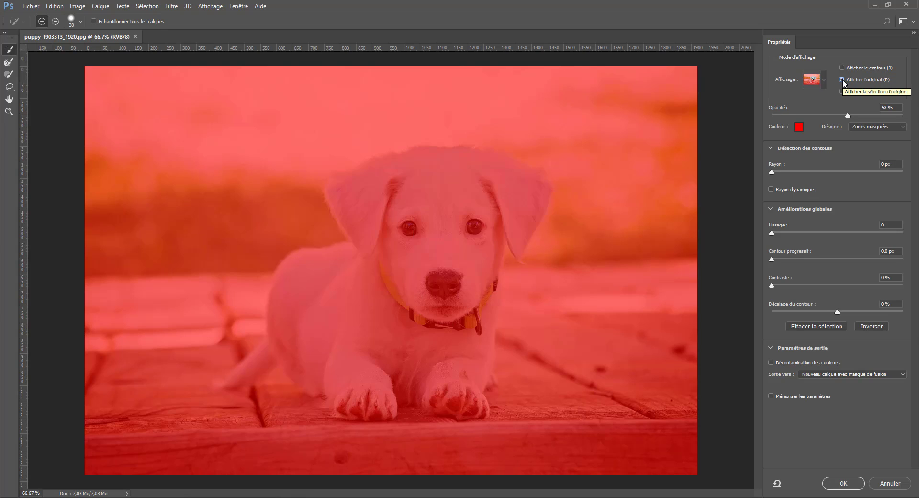
click(842, 80)
click(842, 91)
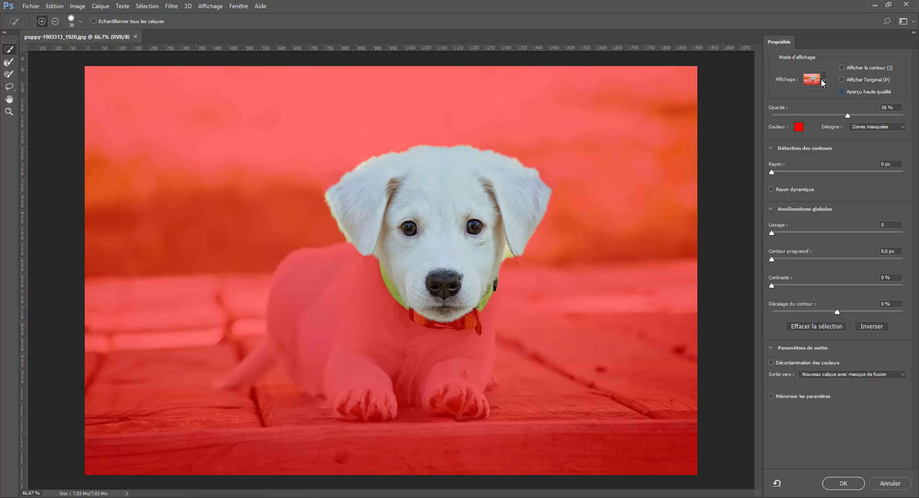
- Preview the head selection in Sur noir view with a partly transparent backdrop and return to Cadre de sélection actif
click(823, 82)
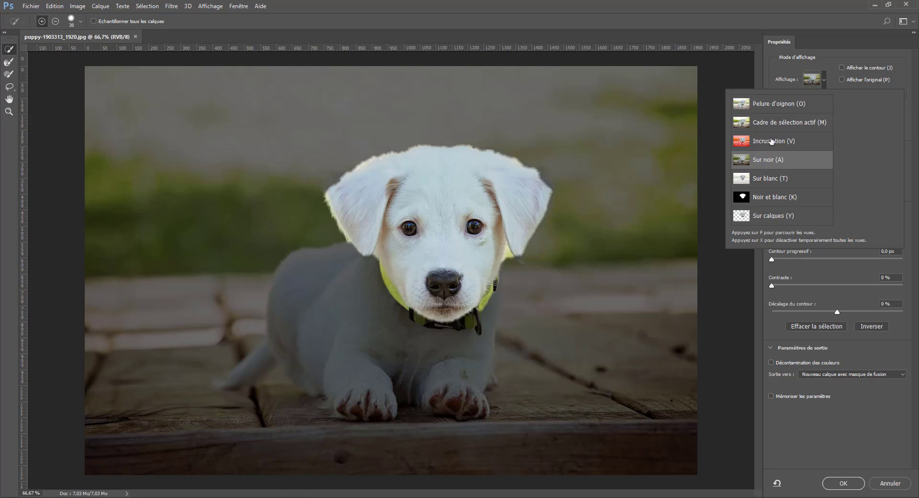
click(788, 84)
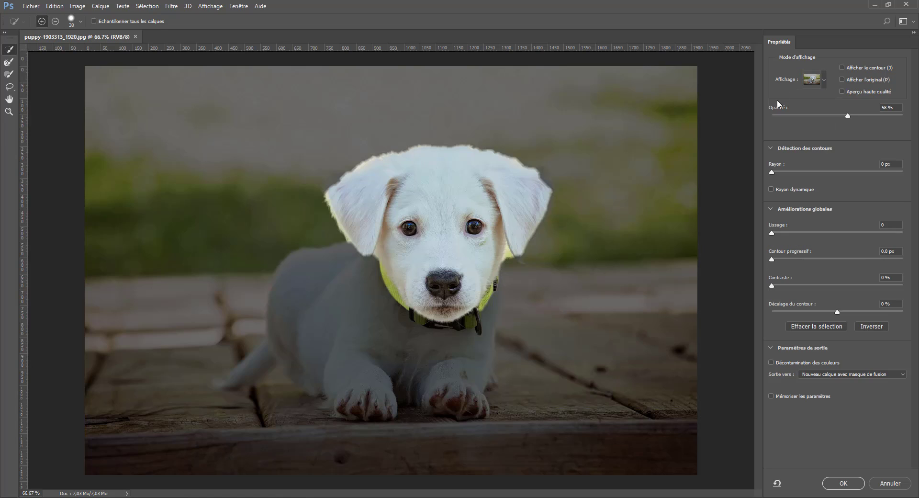
drag(834, 117, 853, 128)
click(824, 81)
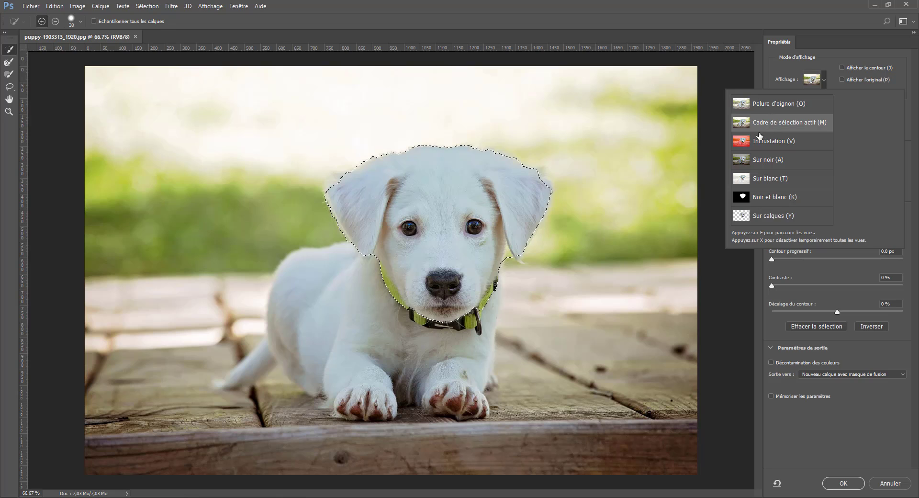
click(761, 134)
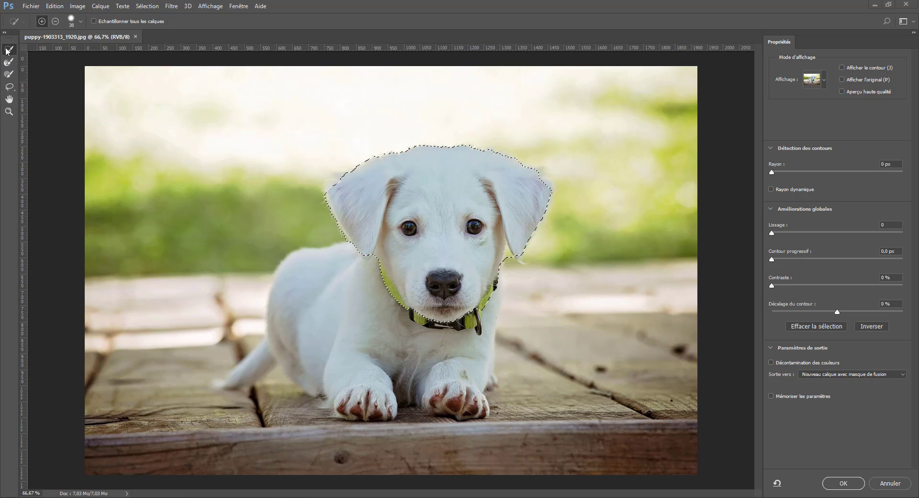
- Switch the tools to a two-column arrangement
click(5, 33)
click(5, 33)
click(5, 32)
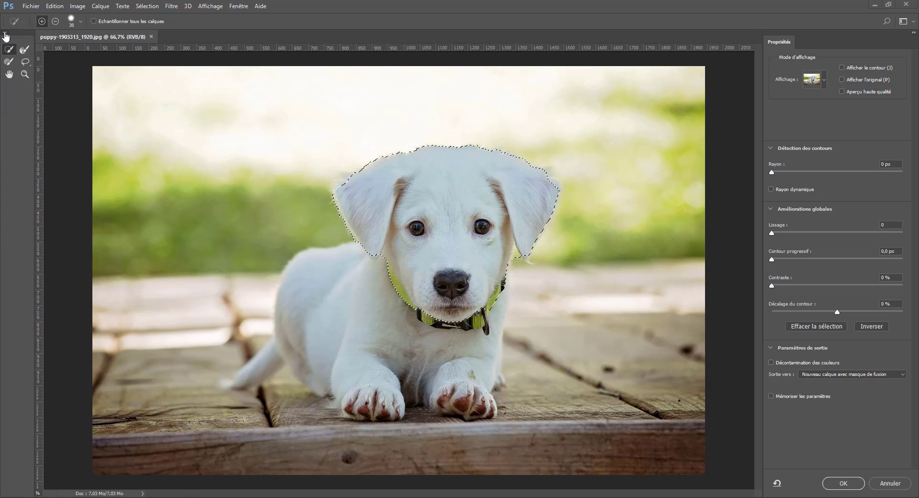
mouse_move(4, 32)
mouse_down()
mouse_move(13, 32)
mouse_move(4, 48)
mouse_up()
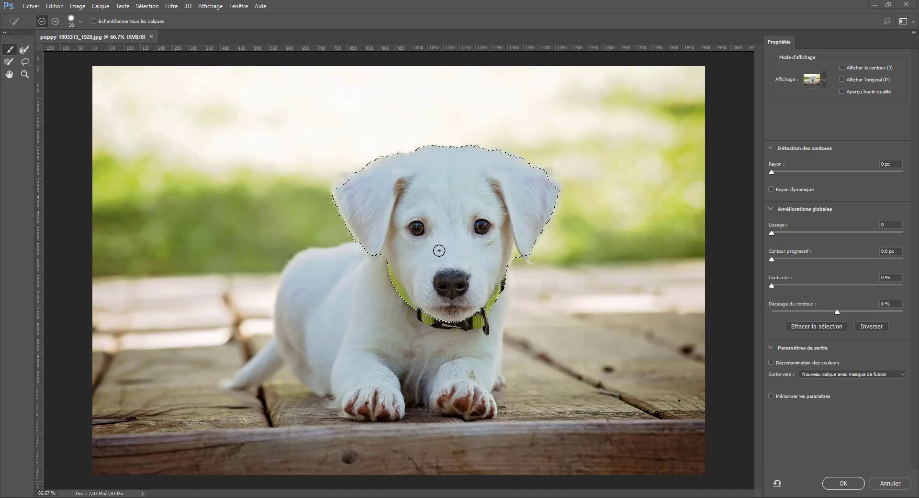
- Extend the head selection over the puppy's back with the Quick Selection tool, undoing the last stroke
mouse_move(375, 271)
mouse_down()
mouse_move(347, 294)
mouse_move(339, 269)
mouse_move(368, 257)
mouse_move(375, 258)
mouse_move(323, 269)
mouse_move(310, 295)
mouse_move(313, 321)
mouse_move(323, 315)
mouse_move(395, 333)
mouse_move(360, 343)
mouse_up()
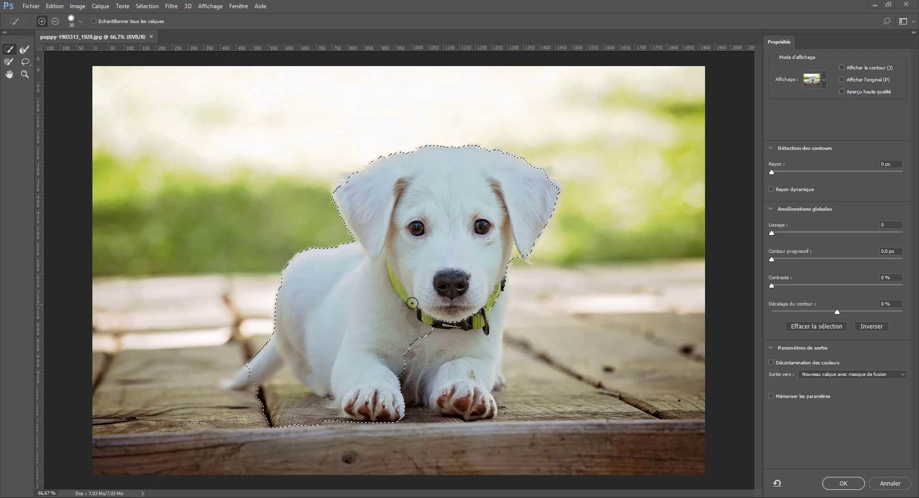
key(ctrl+z)
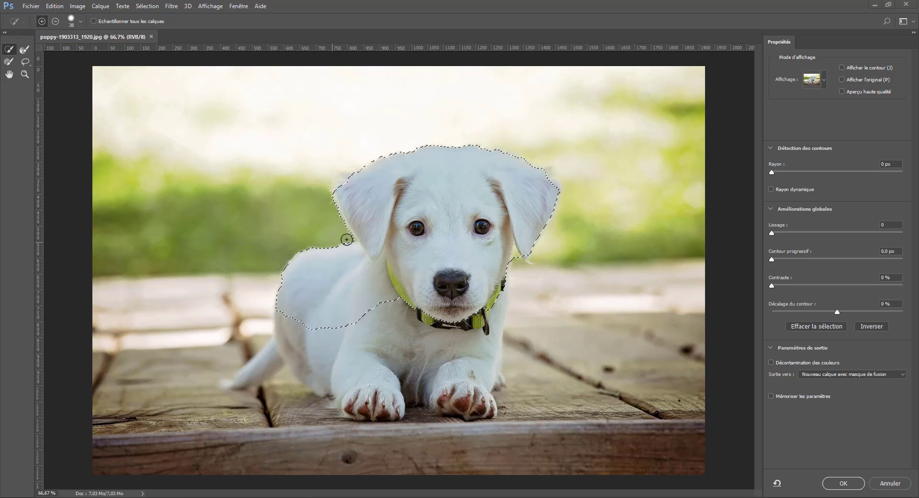
- Try a 141 px brush for the Quick Selection tool, reduce it to 57 px and undo the trial strokes
right_click(389, 227)
drag(453, 247, 457, 248)
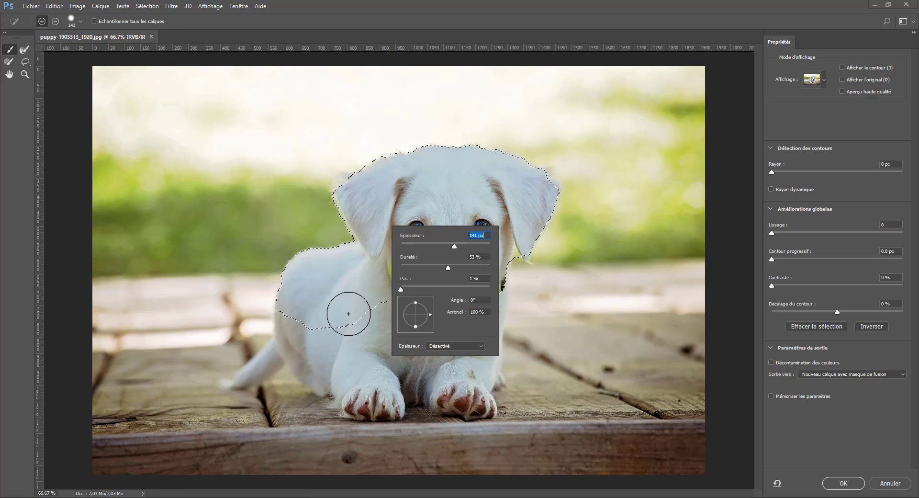
click(349, 315)
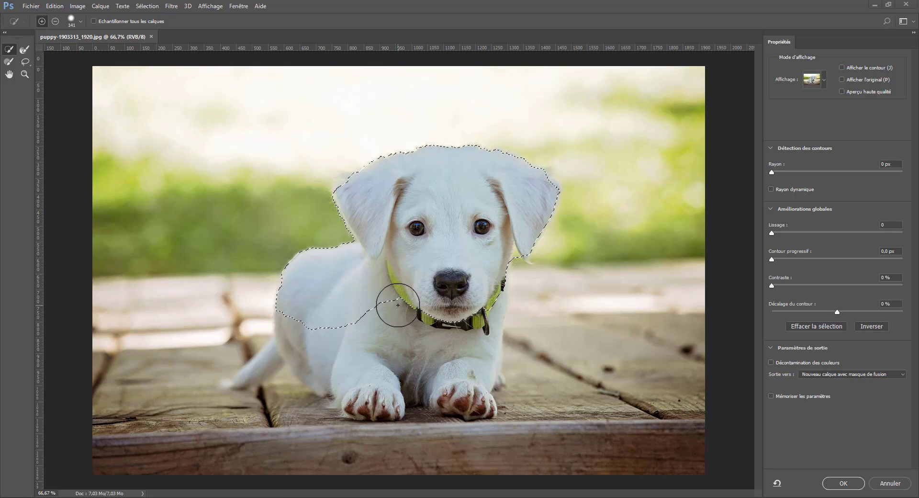
right_click(400, 304)
mouse_move(427, 322)
mouse_down()
mouse_move(436, 322)
mouse_move(404, 321)
mouse_move(430, 331)
mouse_move(416, 379)
mouse_move(430, 333)
mouse_move(409, 307)
mouse_up()
click(403, 314)
key(ctrl+alt+z)
key(ctrl+alt+z)
- Check the Pas setting of the Quick Selection brush and try a stroke on the blurred background, undoing it
click(81, 22)
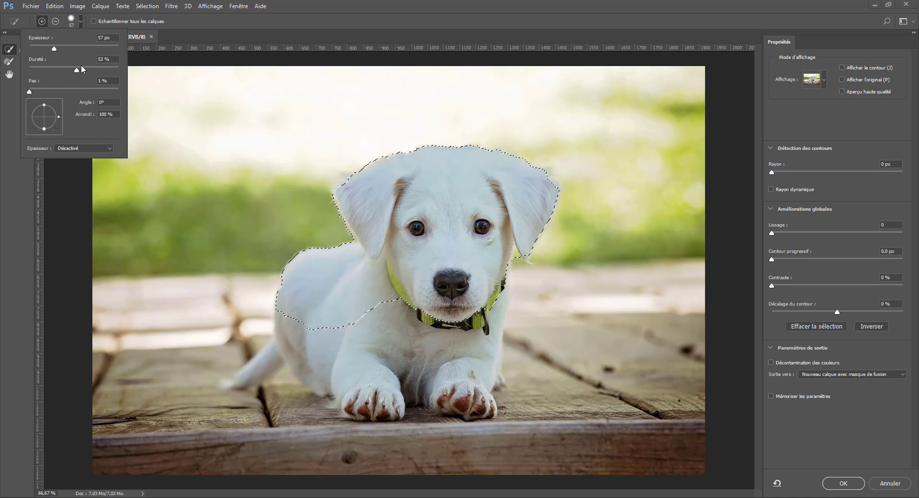
click(79, 89)
click(191, 123)
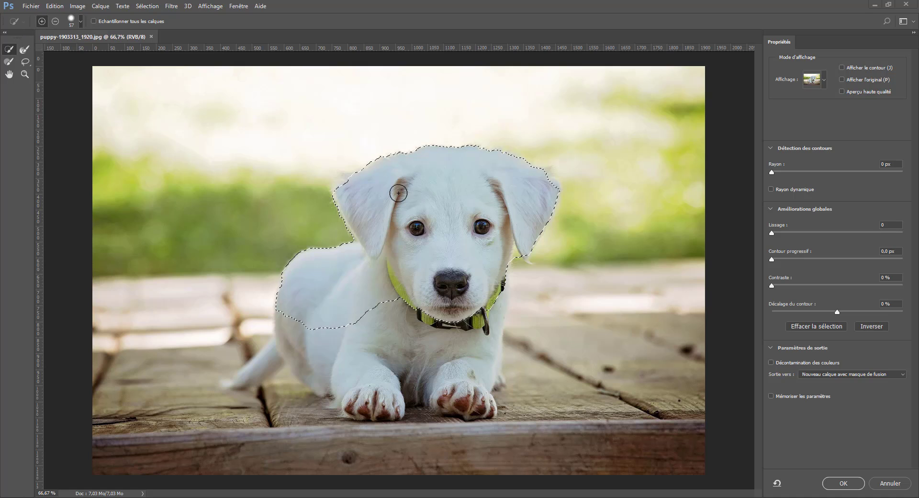
mouse_move(191, 123)
mouse_down()
mouse_move(242, 227)
mouse_move(178, 218)
mouse_move(174, 206)
mouse_up()
key(ctrl+z)
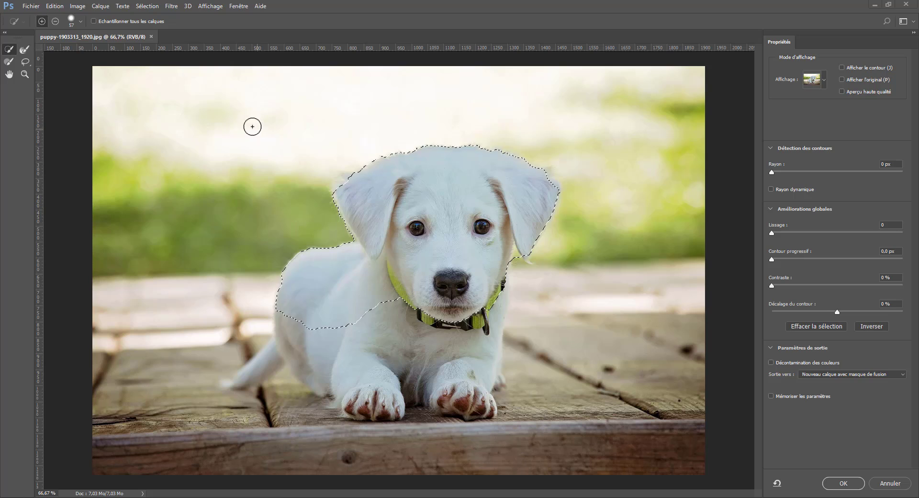
click(76, 21)
drag(77, 91, 16, 94)
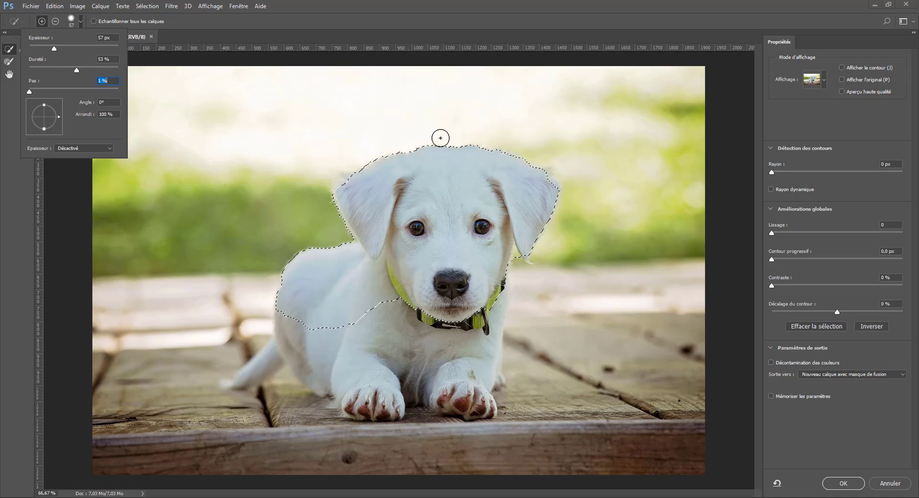
click(4, 49)
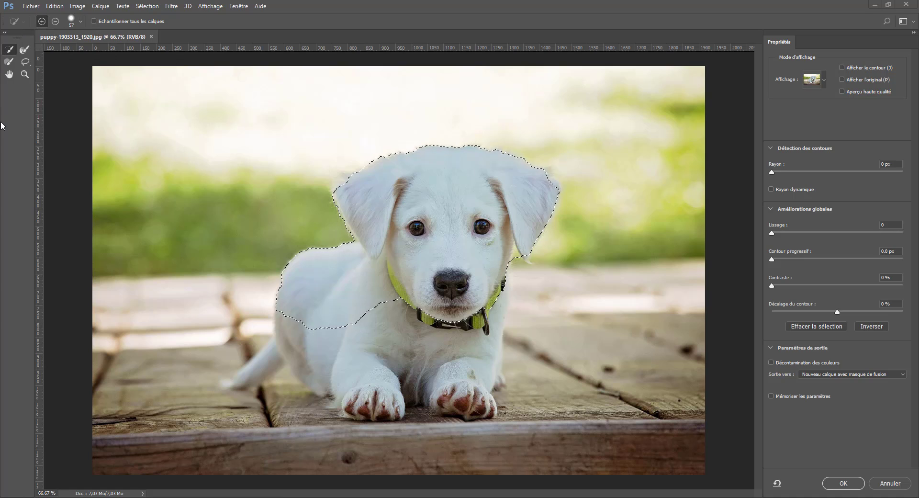
- Return the tools to a single-column arrangement and activate the Brush tool
click(4, 32)
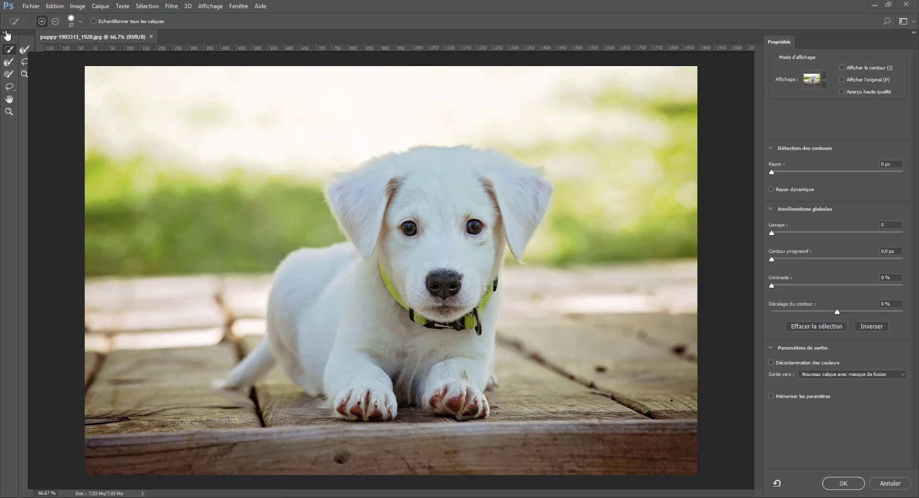
click(9, 62)
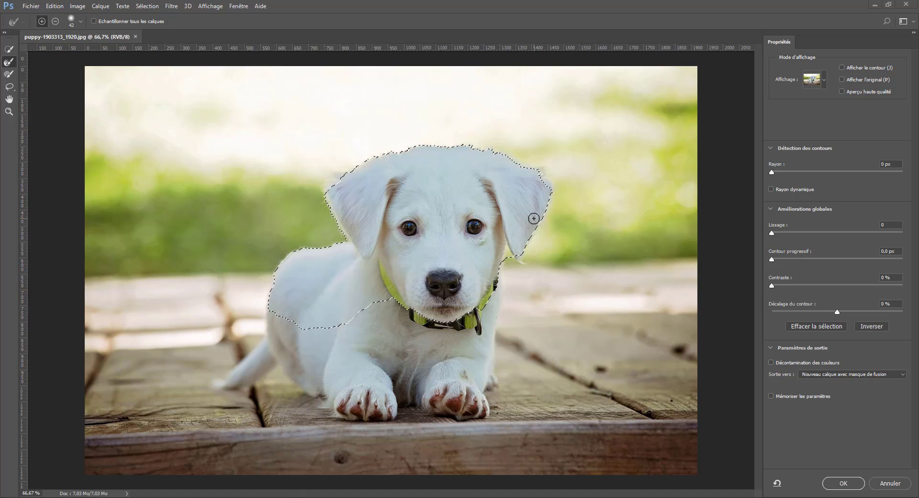
click(8, 74)
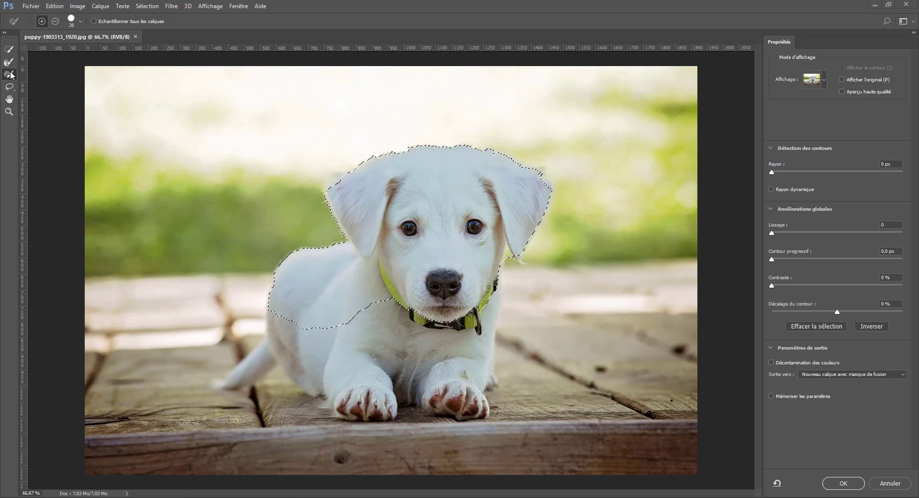
- Display the selection in Incrustation view and set the Brush tool's size to 126 px
click(824, 77)
click(781, 141)
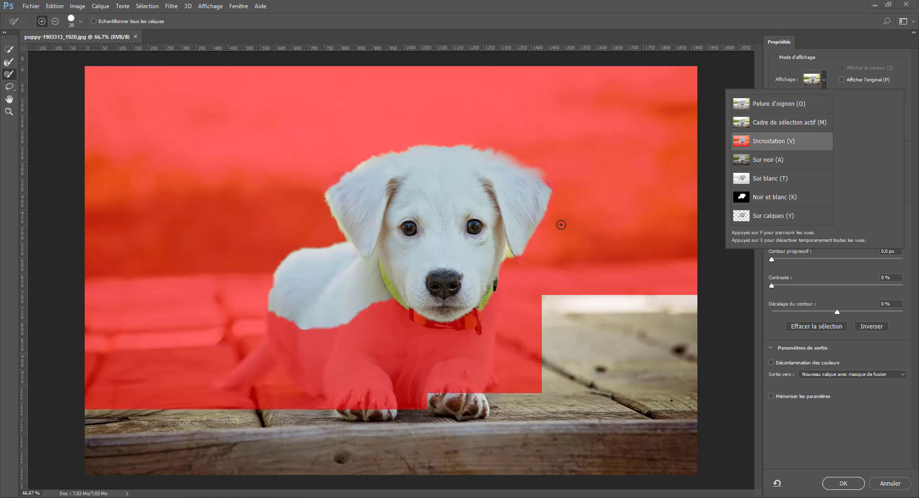
mouse_move(339, 180)
mouse_down()
mouse_move(373, 152)
mouse_move(429, 134)
mouse_up()
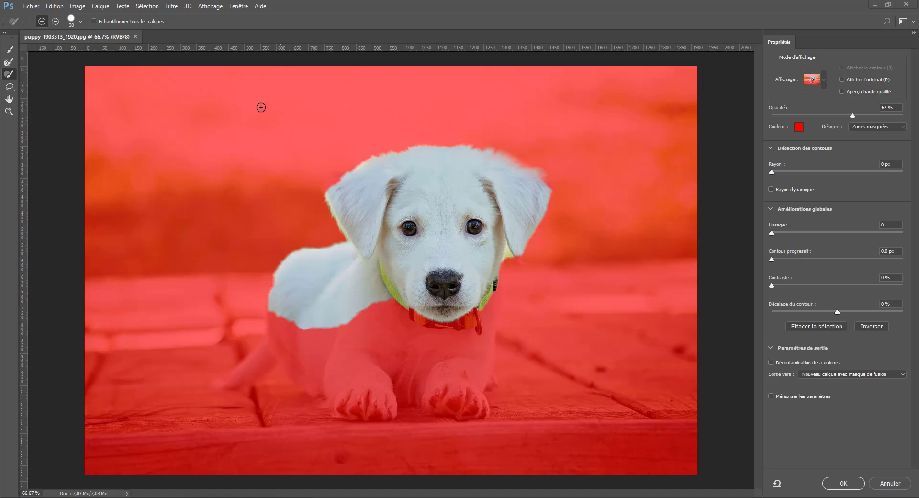
right_click(272, 134)
drag(363, 142, 367, 143)
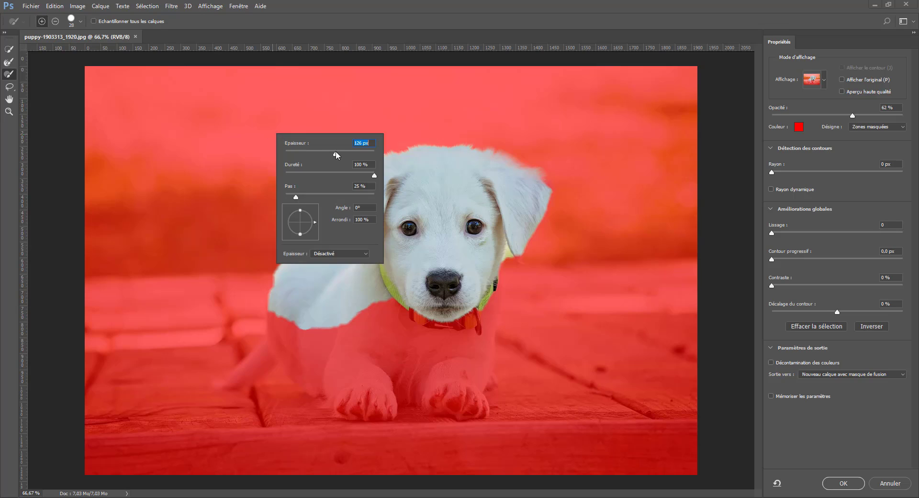
key(Return)
- Paint overlapping brush strokes onto the background beyond the puppy's head and erase them again in subtract mode
mouse_move(234, 98)
mouse_down()
mouse_move(195, 153)
mouse_move(185, 193)
mouse_up()
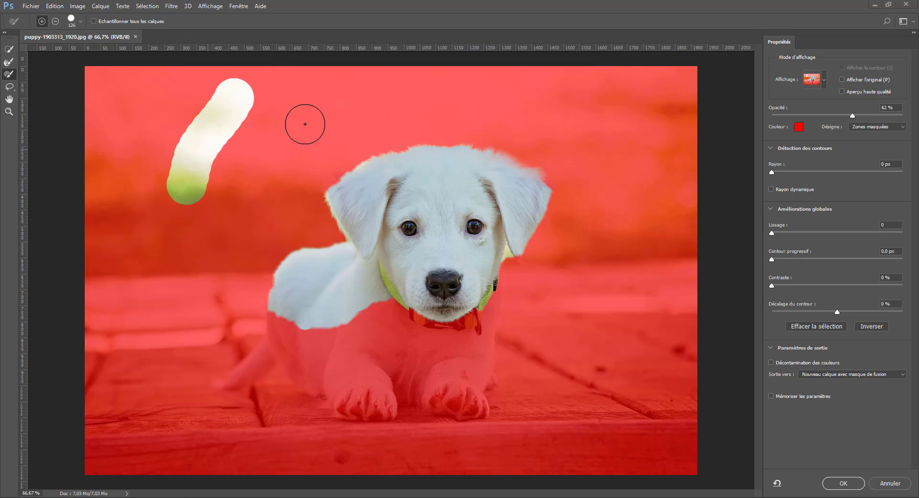
drag(259, 112, 209, 184)
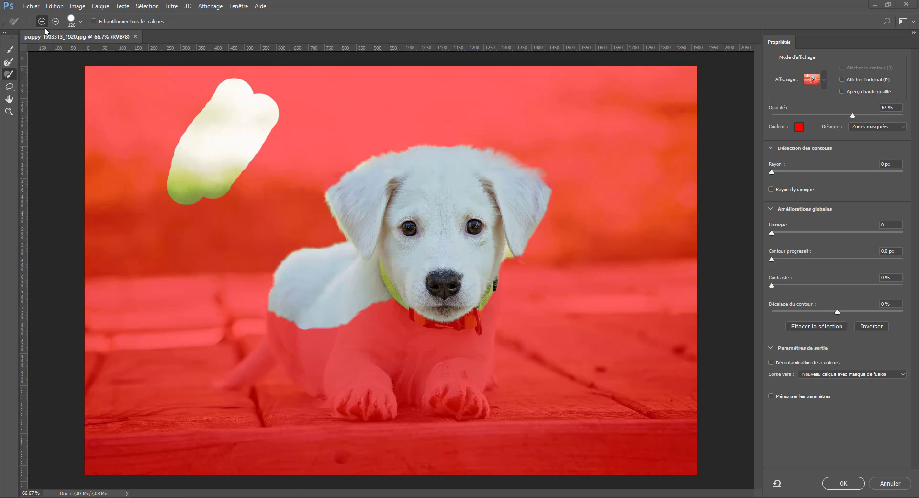
click(56, 21)
mouse_move(219, 205)
mouse_down()
mouse_move(155, 178)
mouse_move(219, 168)
mouse_move(177, 164)
mouse_move(218, 158)
mouse_move(189, 150)
mouse_move(239, 156)
mouse_move(172, 154)
mouse_move(260, 135)
mouse_move(201, 144)
mouse_up()
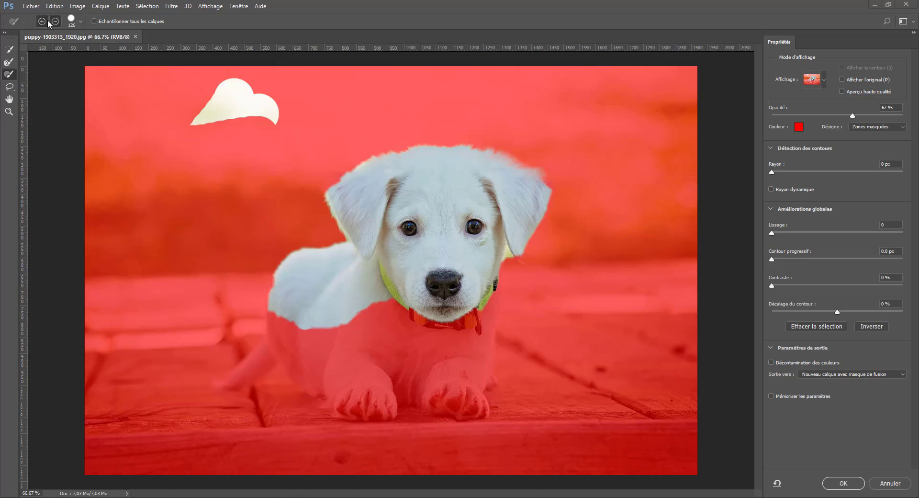
click(55, 21)
click(41, 21)
mouse_move(191, 158)
mouse_down()
mouse_move(216, 109)
mouse_move(191, 168)
mouse_move(220, 131)
mouse_move(203, 160)
mouse_move(202, 179)
mouse_move(213, 181)
mouse_move(173, 187)
mouse_move(213, 182)
mouse_up()
mouse_move(271, 113)
alt+mouse_down()
mouse_move(192, 170)
mouse_move(248, 109)
mouse_move(230, 108)
mouse_move(164, 158)
alt+mouse_up()
mouse_move(229, 81)
alt+mouse_down()
mouse_move(177, 128)
mouse_move(245, 82)
mouse_move(193, 92)
alt+mouse_up()
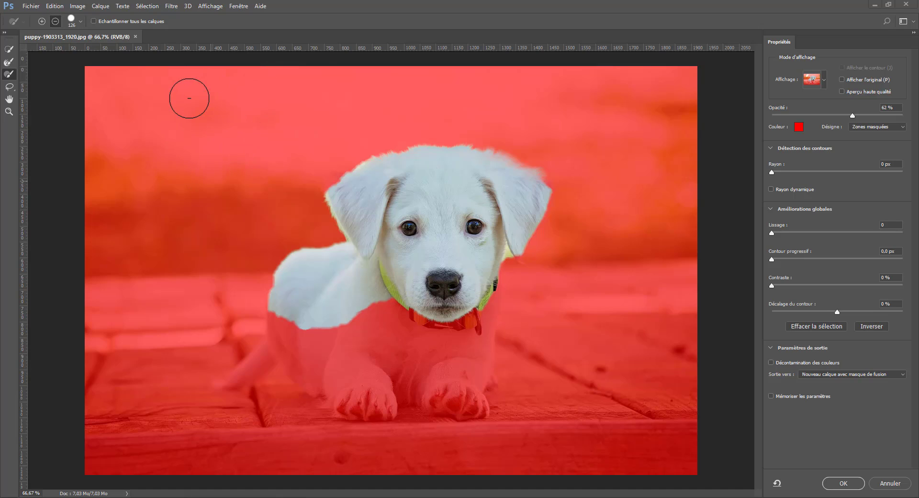
- Add a freehand Lasso area on the blurred background to the selection
click(8, 88)
right_click(10, 88)
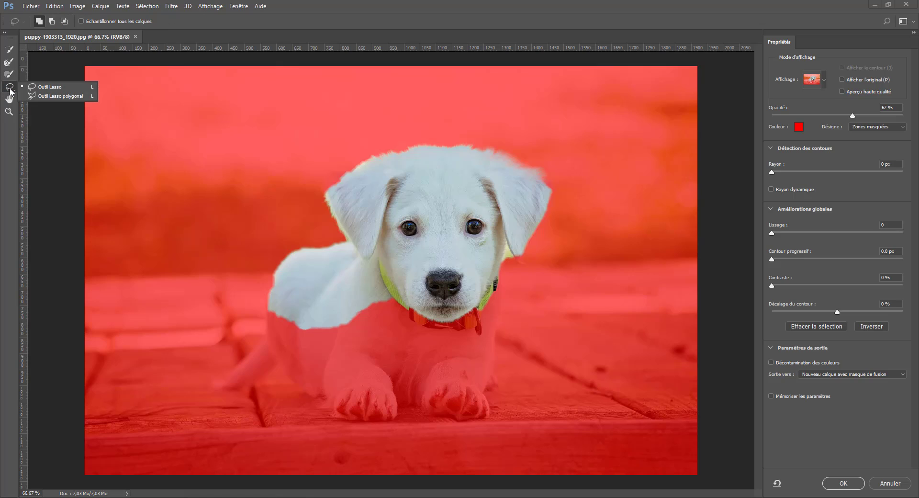
click(52, 87)
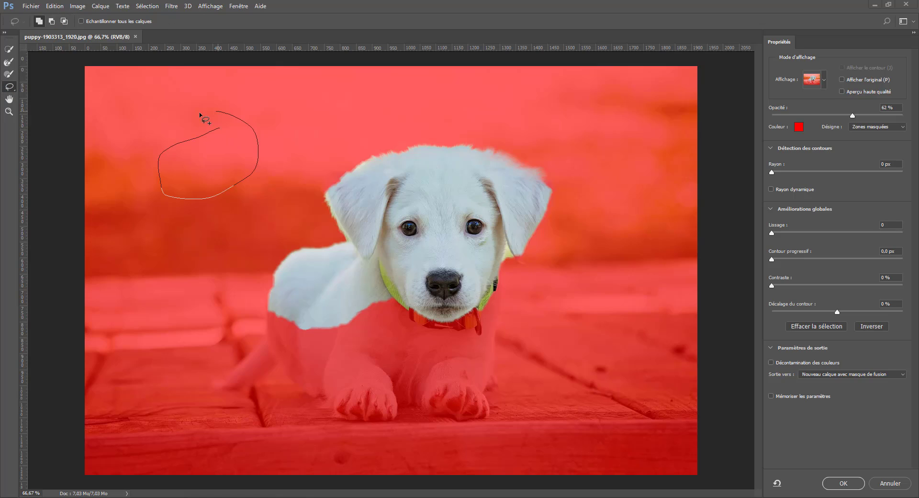
drag(200, 113, 192, 114)
- Remove the lassoed background area by enclosing it with the Polygonal Lasso in subtract mode
right_click(11, 90)
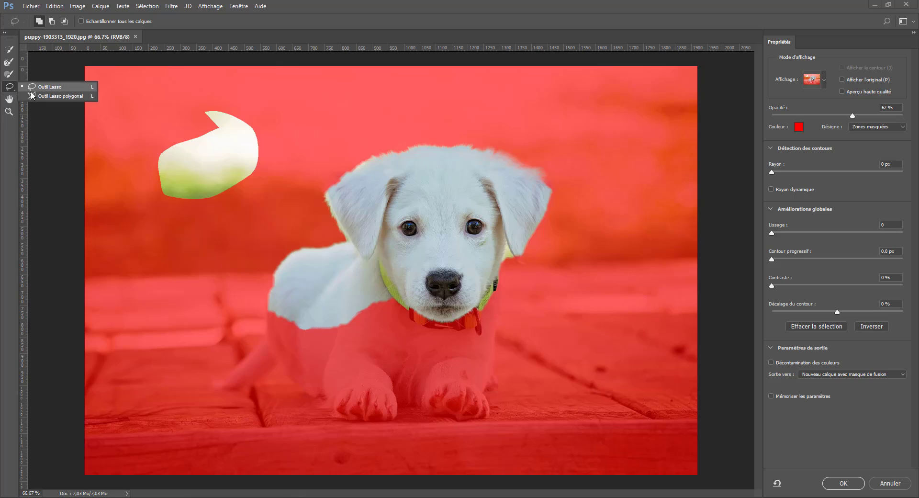
click(48, 98)
click(140, 135)
click(203, 86)
click(292, 102)
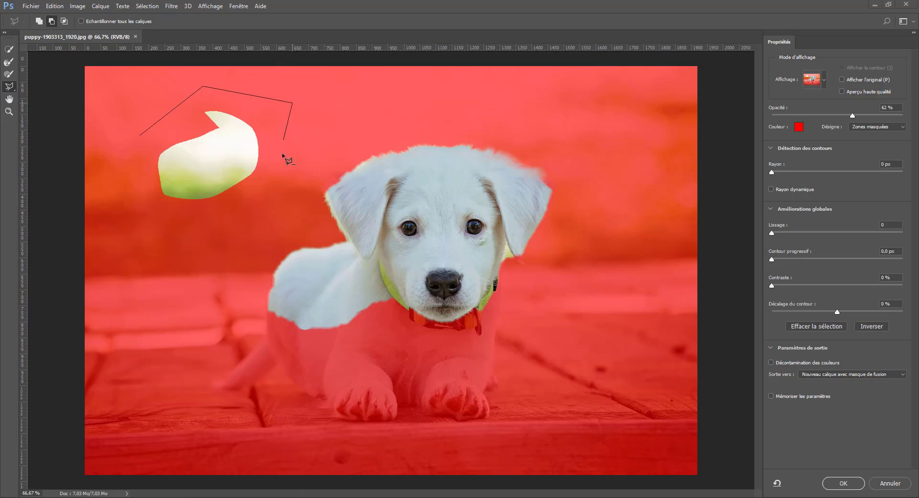
click(284, 159)
click(252, 209)
click(205, 253)
click(131, 235)
key(ctrl+z)
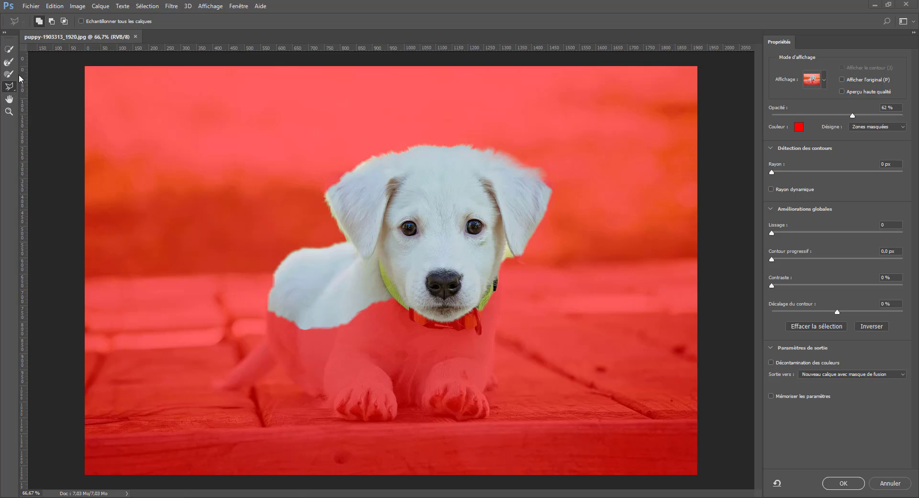
- Examine the red overlay's edges around the puppy's head, ears and collar, up close and across the whole image
click(9, 100)
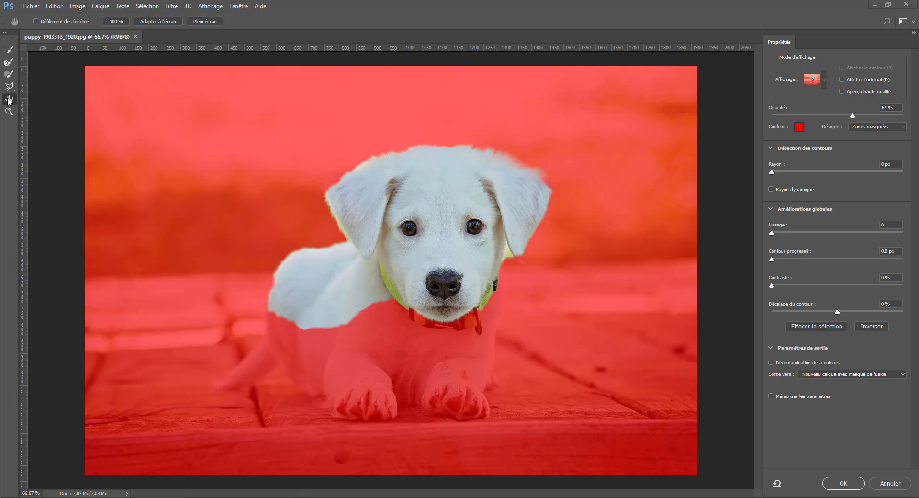
scroll(272, 179, up, 3)
scroll(310, 232, up, 2)
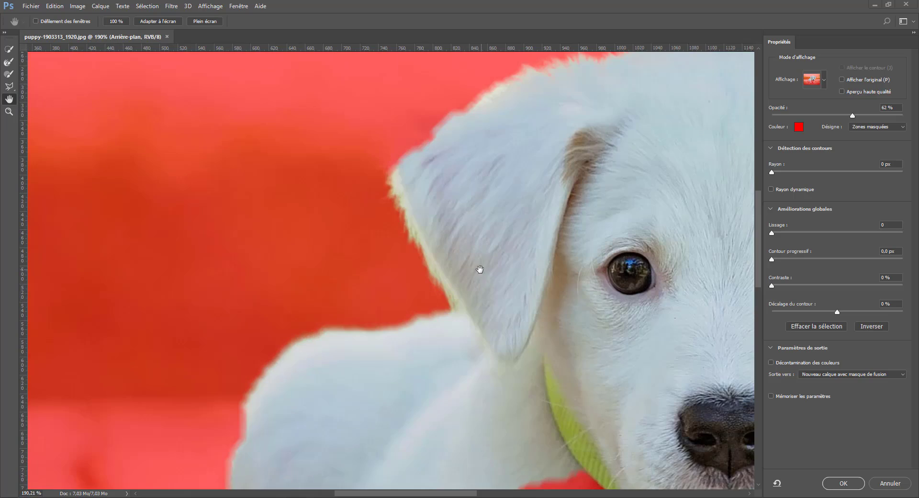
drag(479, 269, 299, 213)
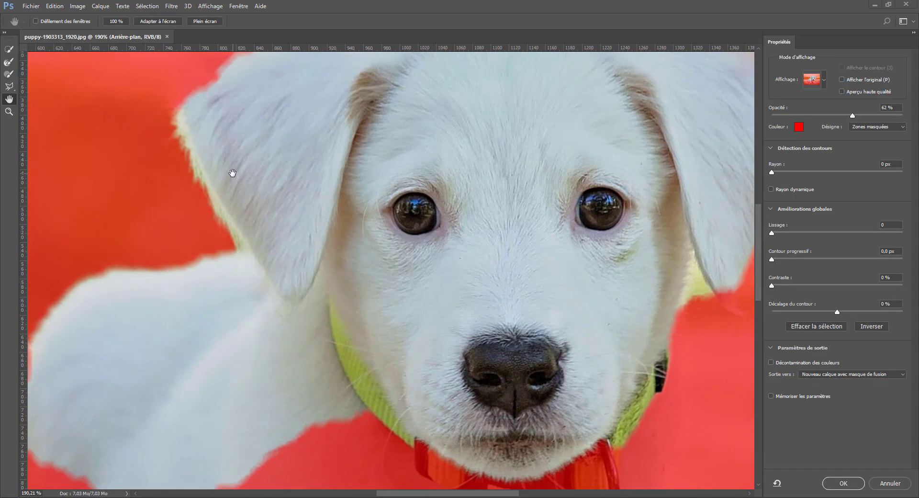
click(8, 45)
mouse_move(420, 225)
mouse_down()
mouse_move(283, 188)
mouse_move(423, 349)
mouse_move(268, 208)
mouse_move(228, 353)
mouse_move(349, 263)
mouse_move(199, 281)
mouse_move(82, 90)
mouse_move(273, 195)
mouse_move(410, 328)
mouse_up()
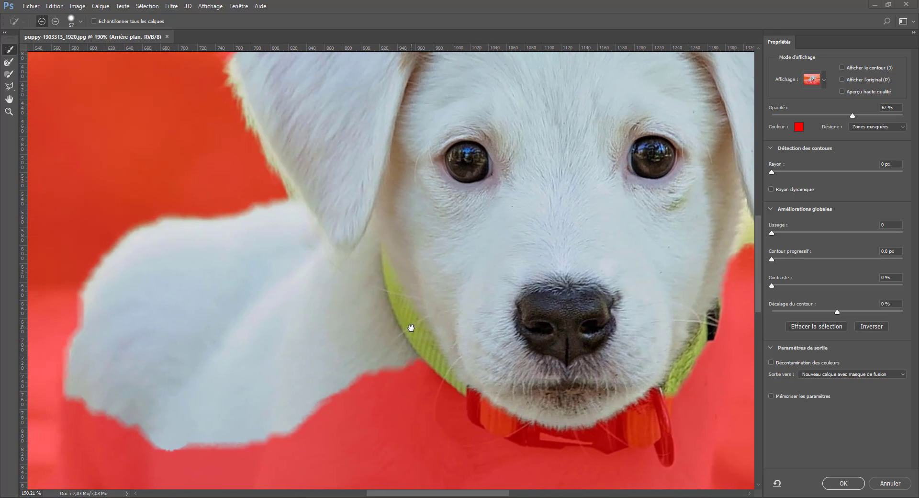
scroll(376, 257, down, 5)
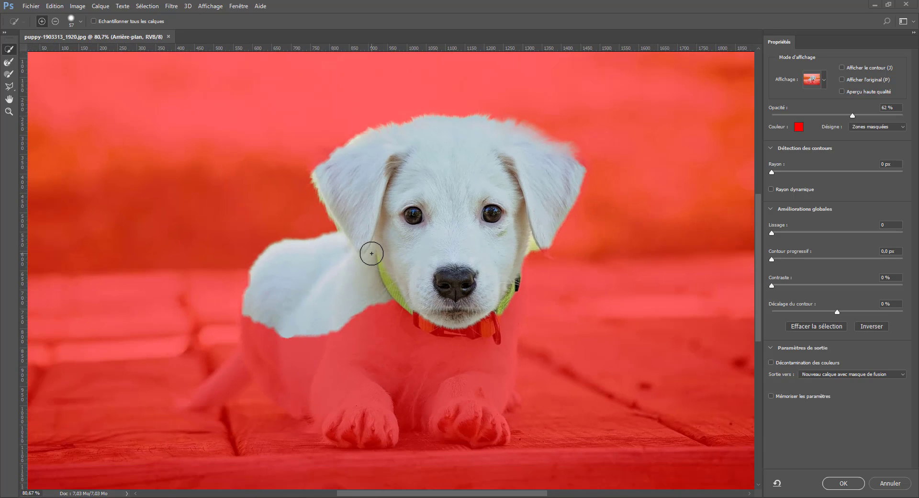
scroll(112, 151, down, 3)
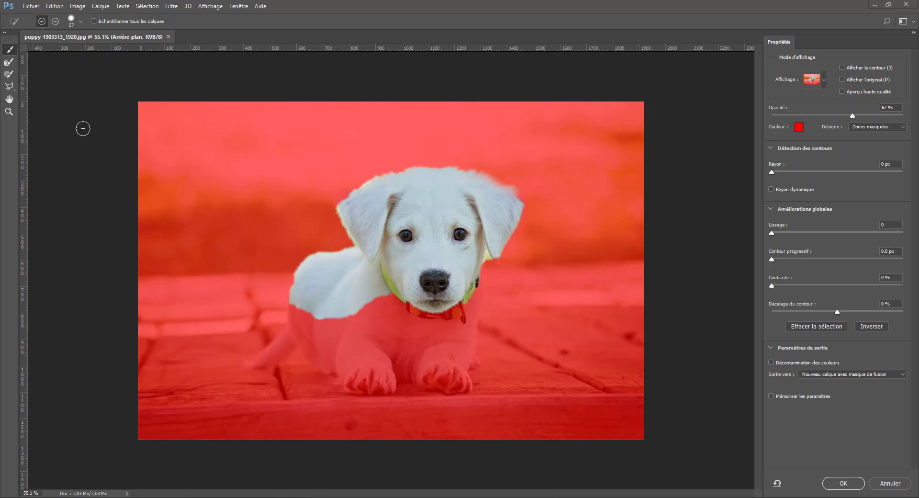
scroll(318, 214, up, 3)
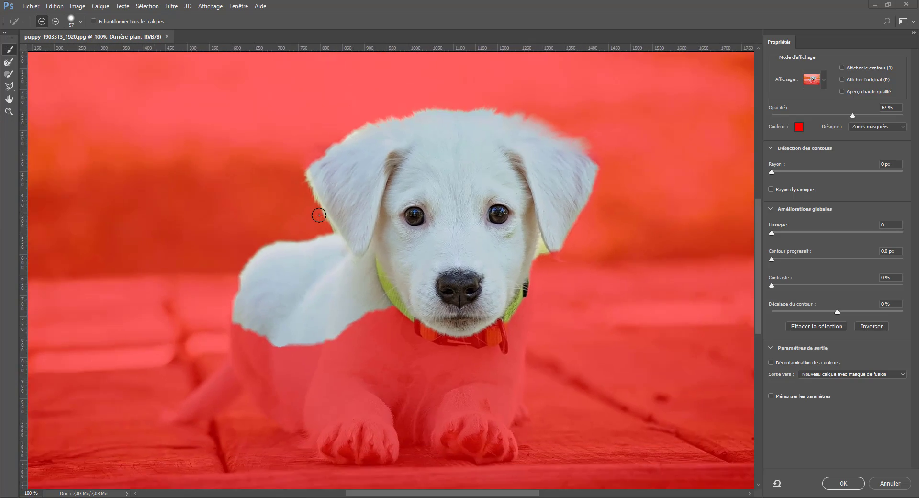
scroll(319, 215, down, 2)
click(9, 111)
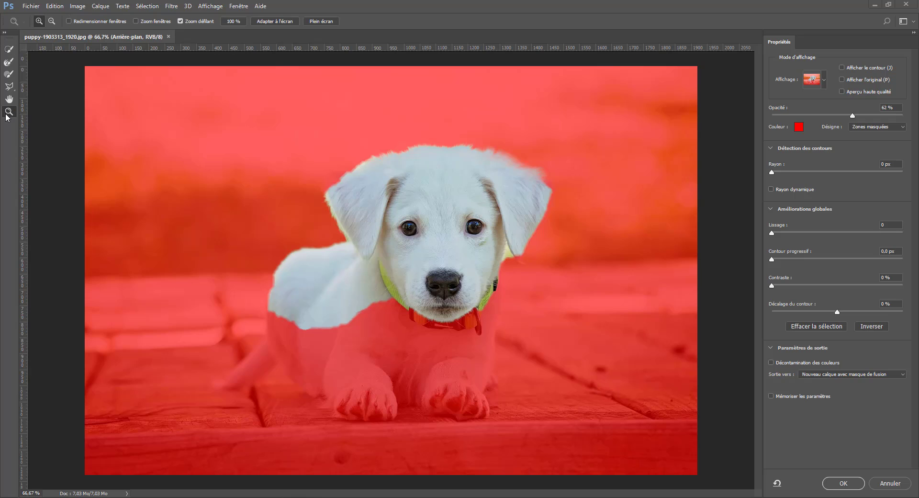
- Add the puppy's chest and front legs to the selection with the Quick Selection tool
click(10, 50)
click(54, 5)
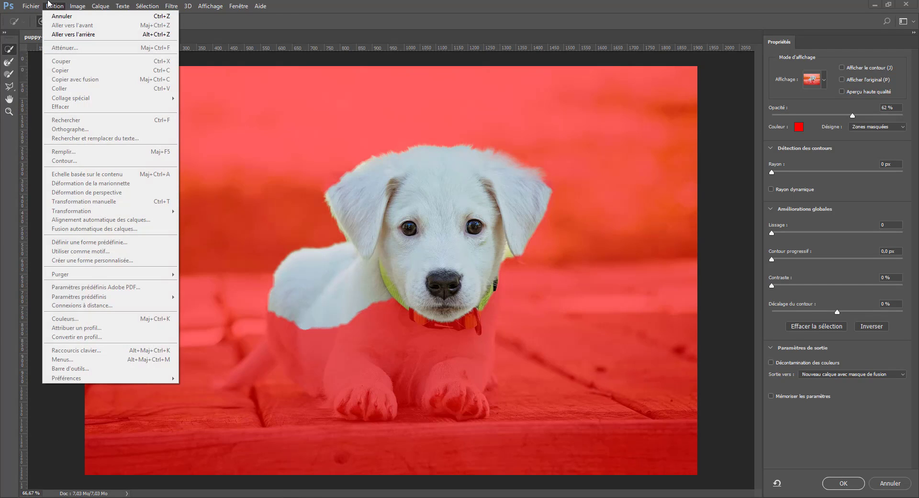
click(411, 235)
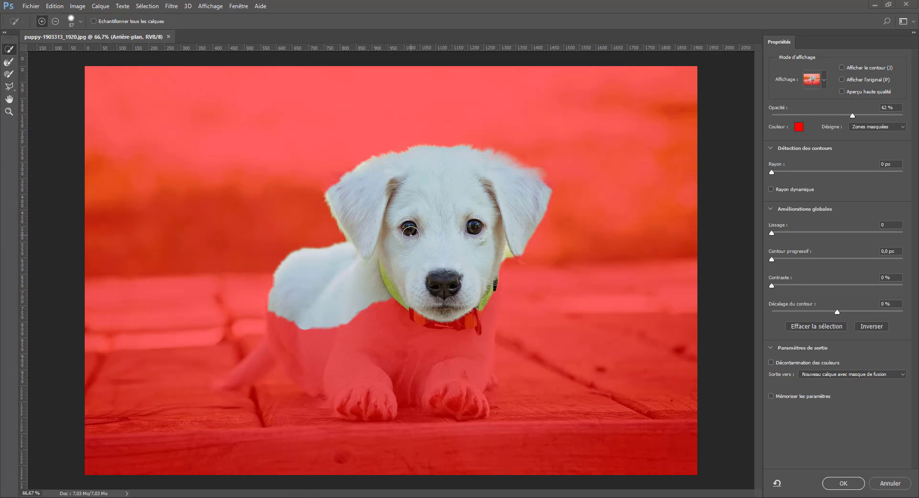
scroll(418, 230, up, 5)
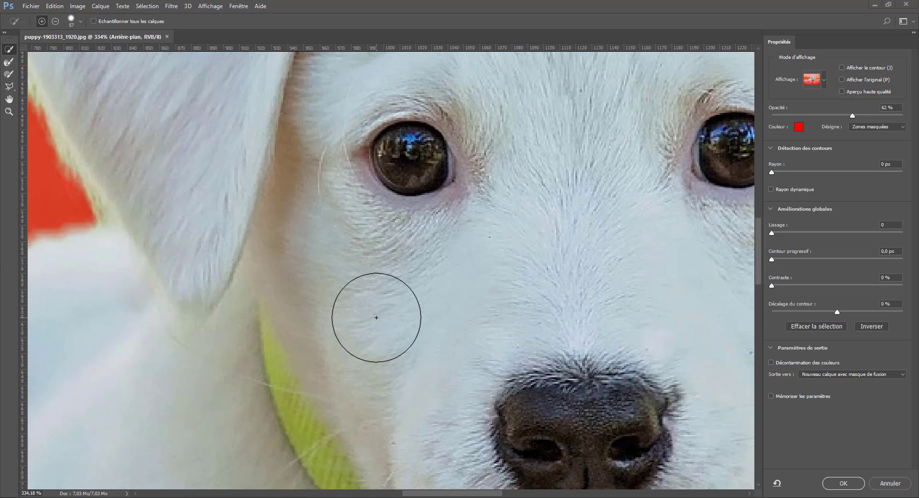
scroll(383, 326, down, 6)
scroll(383, 326, up, 4)
scroll(383, 326, down, 3)
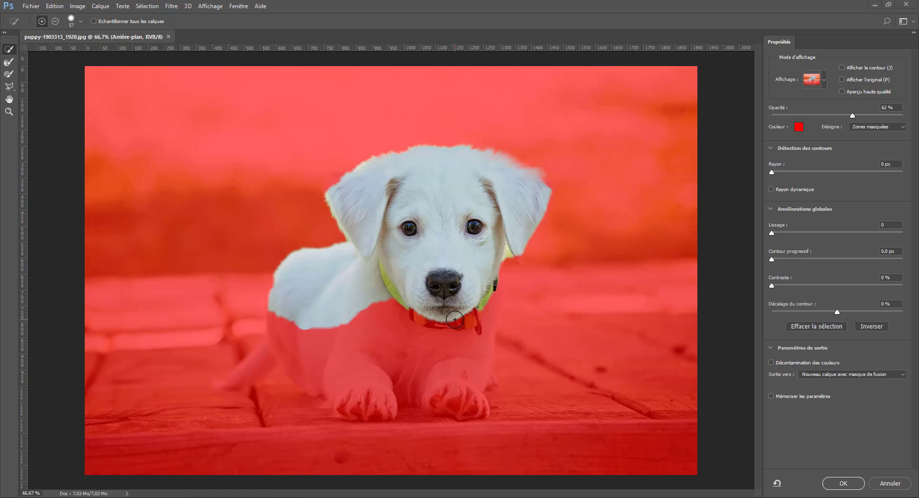
mouse_move(339, 332)
mouse_down()
mouse_move(366, 324)
mouse_move(339, 320)
mouse_move(375, 322)
mouse_move(392, 305)
mouse_move(447, 387)
mouse_move(414, 305)
mouse_move(435, 330)
mouse_move(496, 296)
mouse_move(483, 295)
mouse_move(475, 318)
mouse_move(472, 364)
mouse_up()
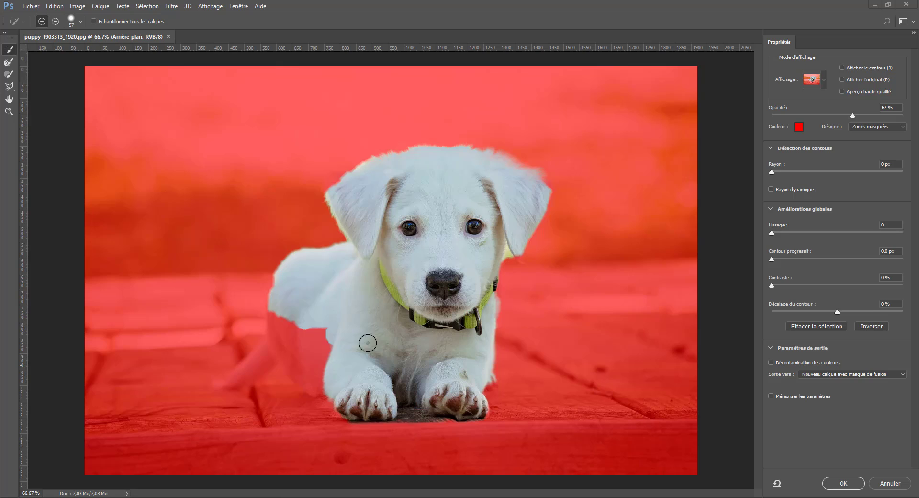
- Extend the selection over the puppy's hindquarters and tail, using a 31 px brush for the tail
mouse_move(331, 342)
mouse_down()
mouse_move(308, 335)
mouse_move(334, 343)
mouse_move(312, 339)
mouse_move(242, 372)
mouse_move(245, 387)
mouse_move(237, 378)
mouse_move(214, 390)
mouse_move(280, 378)
mouse_move(241, 361)
mouse_move(242, 381)
mouse_move(258, 360)
mouse_move(281, 377)
mouse_move(232, 383)
mouse_move(237, 377)
mouse_move(227, 375)
mouse_move(217, 390)
mouse_move(276, 369)
mouse_move(289, 398)
mouse_move(338, 379)
mouse_move(301, 398)
mouse_move(239, 403)
mouse_move(279, 435)
mouse_move(268, 428)
mouse_move(276, 401)
mouse_move(313, 434)
mouse_move(336, 426)
mouse_move(311, 425)
mouse_move(277, 389)
mouse_move(280, 371)
mouse_move(265, 391)
mouse_up()
right_click(258, 361)
click(243, 372)
- Subtract the leftover background under the puppy's ear and between its front paws, reducing the Quick Selection brush to 9 px
key(alt)
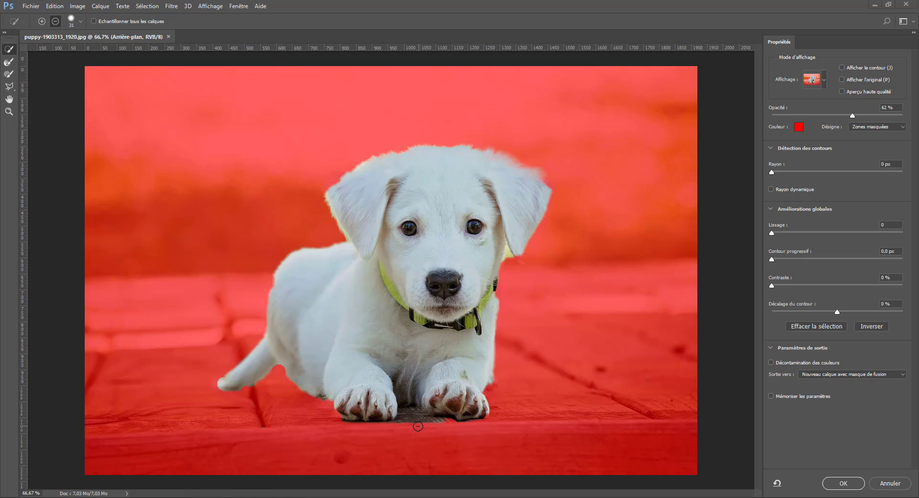
drag(508, 252, 504, 268)
key(ctrl+alt+z)
right_click(512, 263)
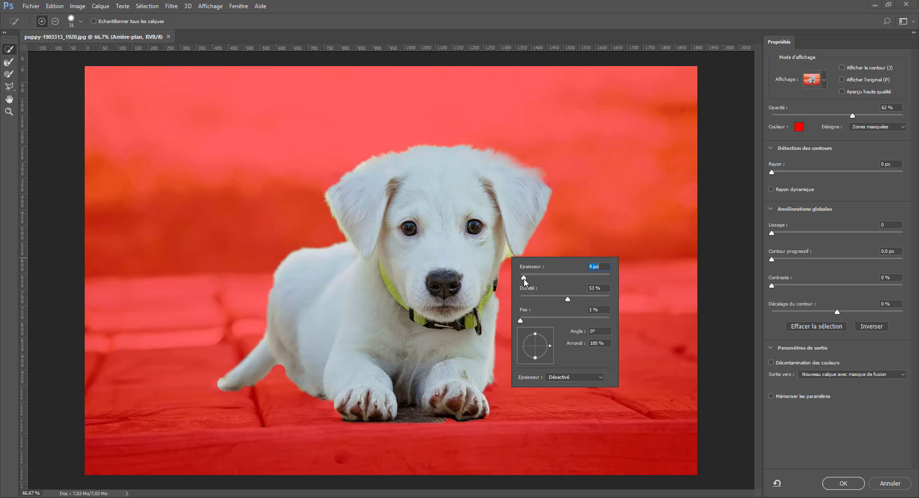
key(alt)
key(Return)
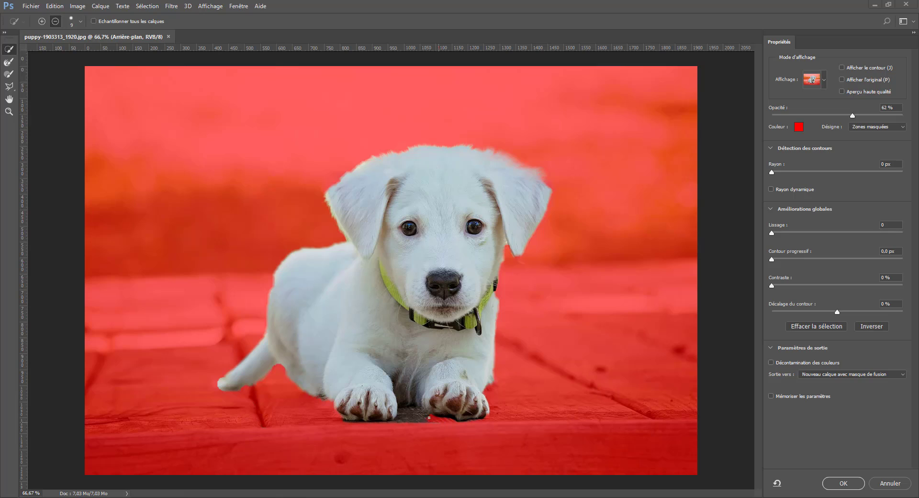
drag(408, 419, 414, 407)
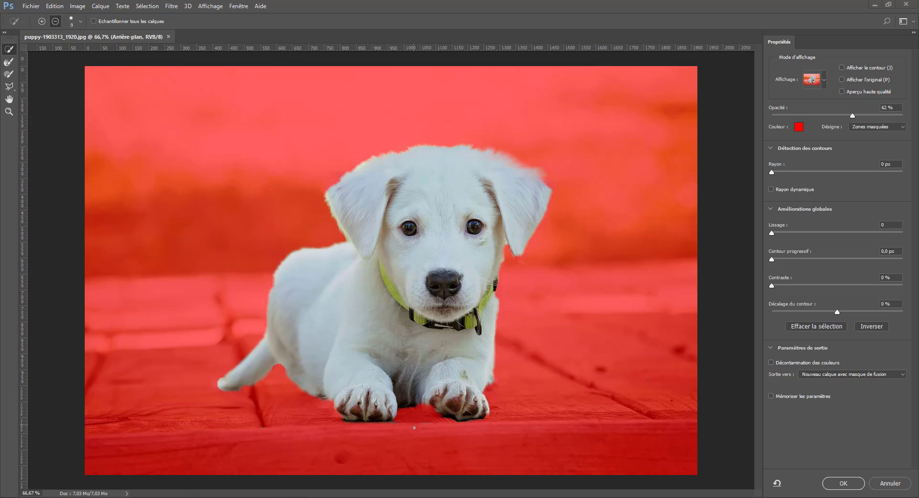
key(alt)
- Switch the preview to Sur noir and set its opacity to 100 %
click(825, 80)
click(816, 58)
click(826, 80)
click(826, 81)
click(826, 80)
click(766, 160)
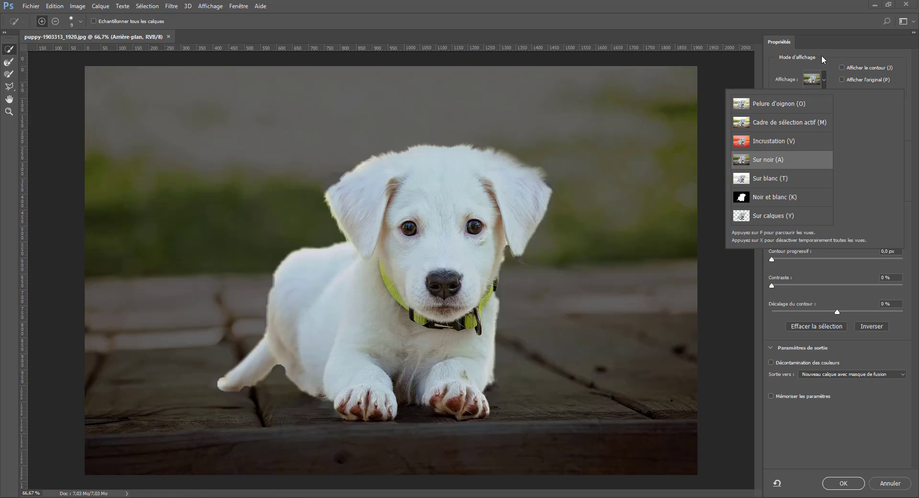
click(824, 60)
drag(848, 116, 915, 113)
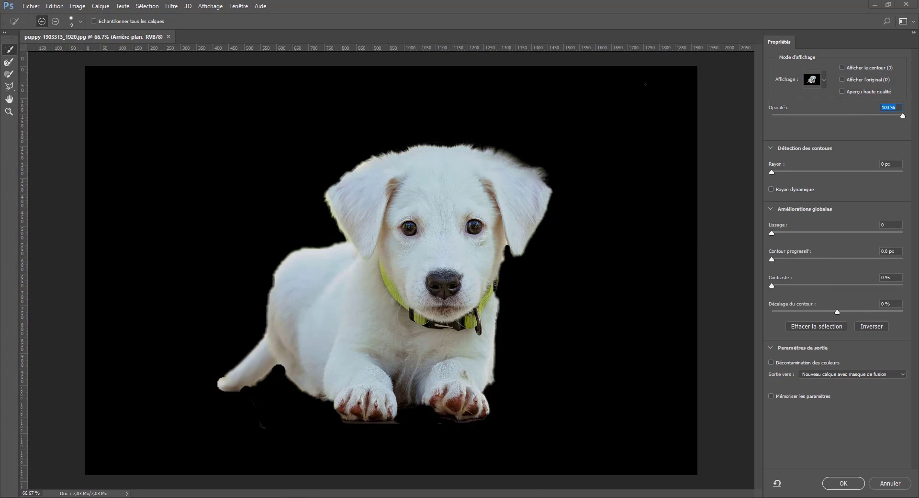
- Clean up the selection along the tail and under the paws using the Brush tool at 25 px in add and subtract modes
click(9, 74)
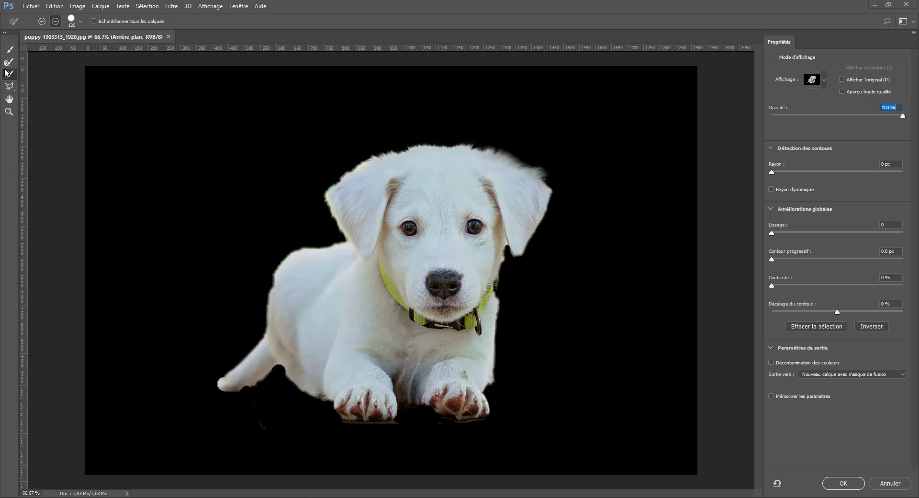
right_click(293, 293)
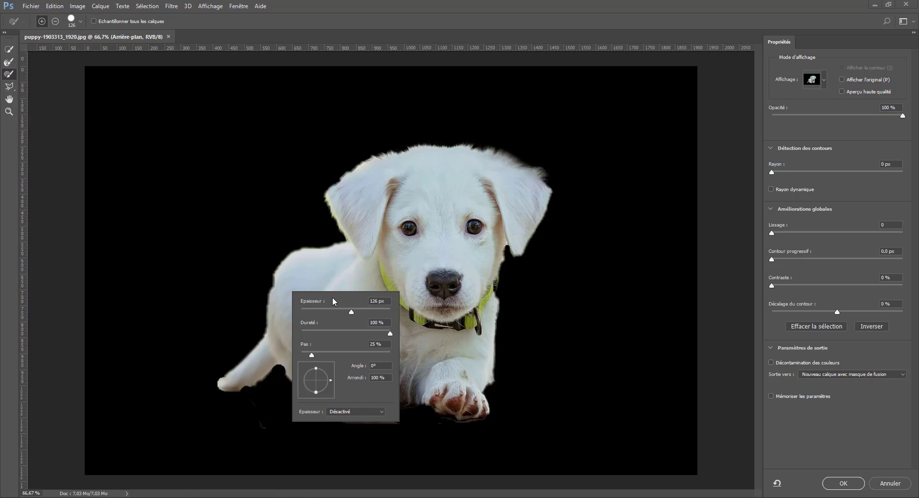
click(244, 380)
drag(246, 389, 272, 361)
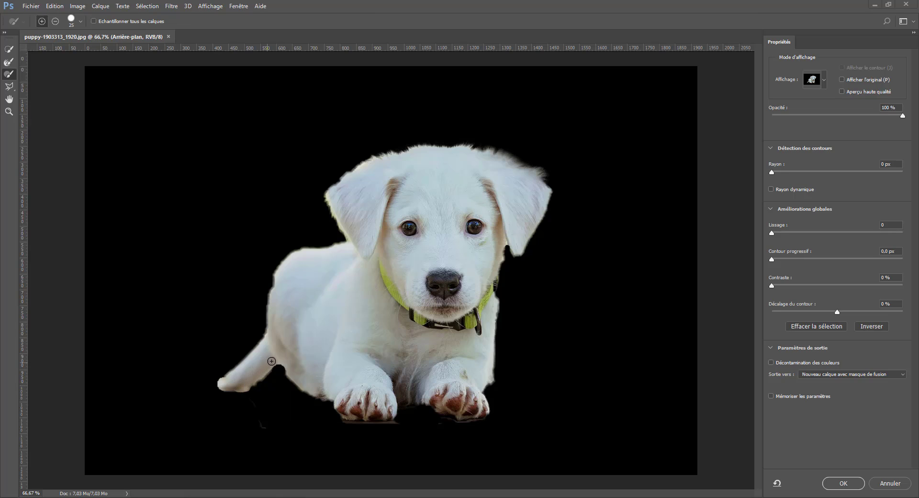
key(alt)
key(alt)
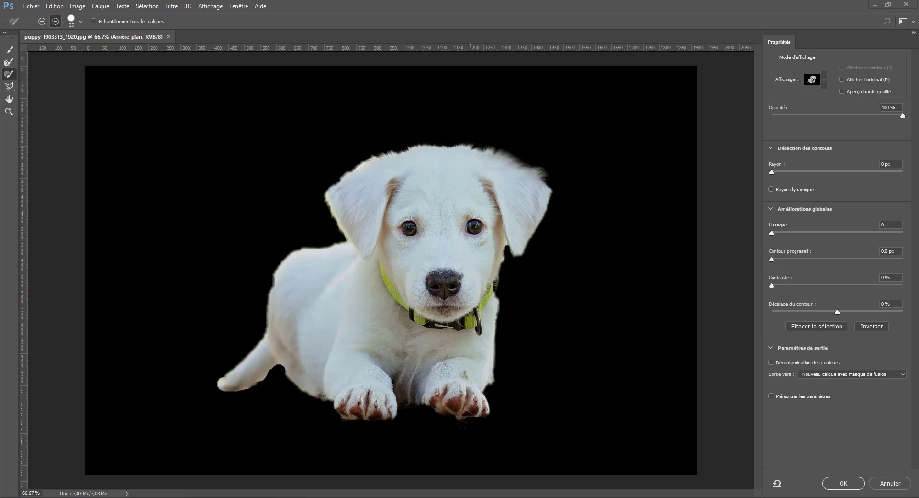
key(alt)
- Refine the fur edge along the top of the puppy's head and ears using the Refine Edge Brush at 68 px
click(8, 62)
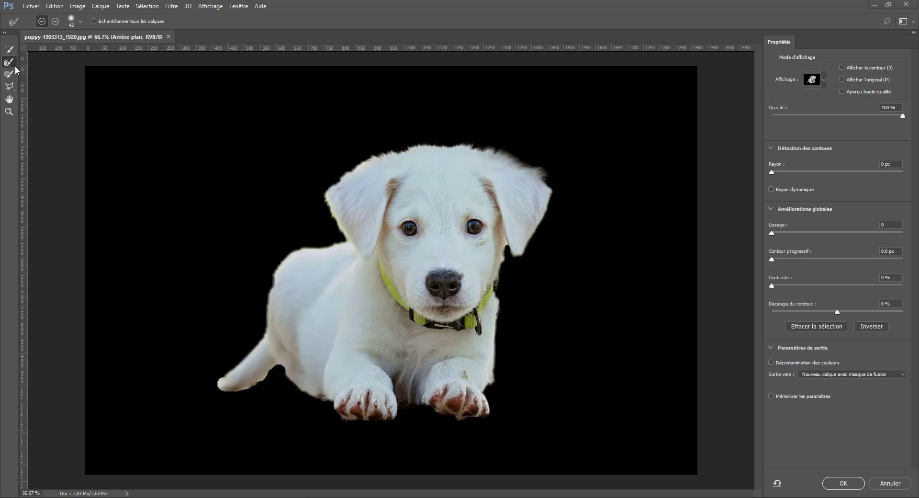
right_click(422, 151)
drag(460, 173, 464, 174)
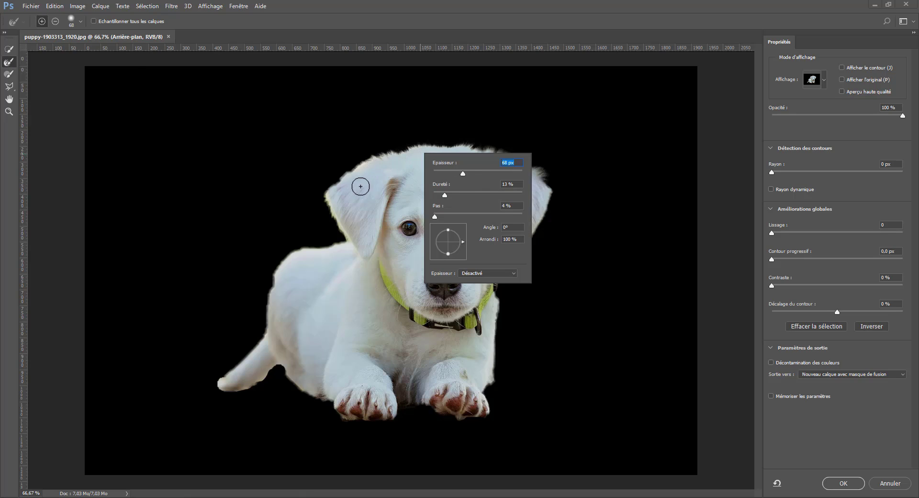
key(Return)
mouse_move(389, 158)
mouse_down()
mouse_move(430, 144)
mouse_move(511, 152)
mouse_move(480, 148)
mouse_move(549, 185)
mouse_move(518, 252)
mouse_move(520, 233)
mouse_move(518, 241)
mouse_move(516, 222)
mouse_up()
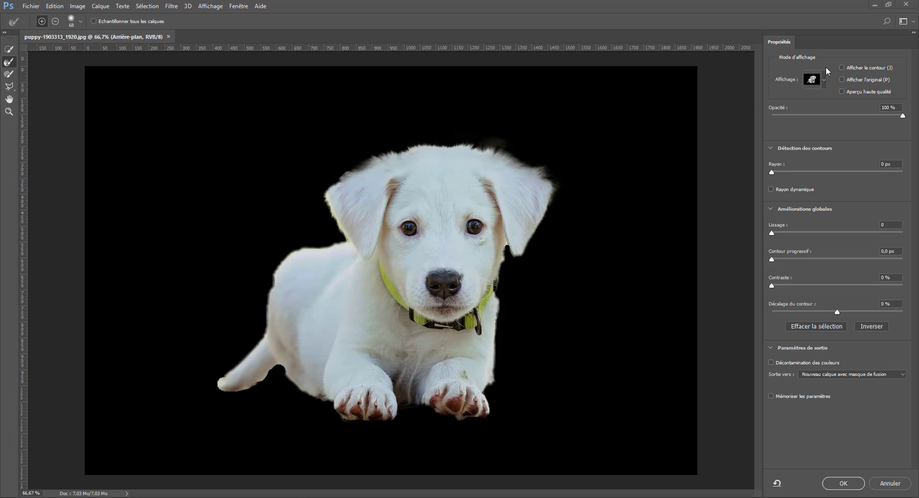
- Show the selection in Incrustation view at 47 % opacity and refine the edge at the ear's tip
click(824, 80)
click(766, 144)
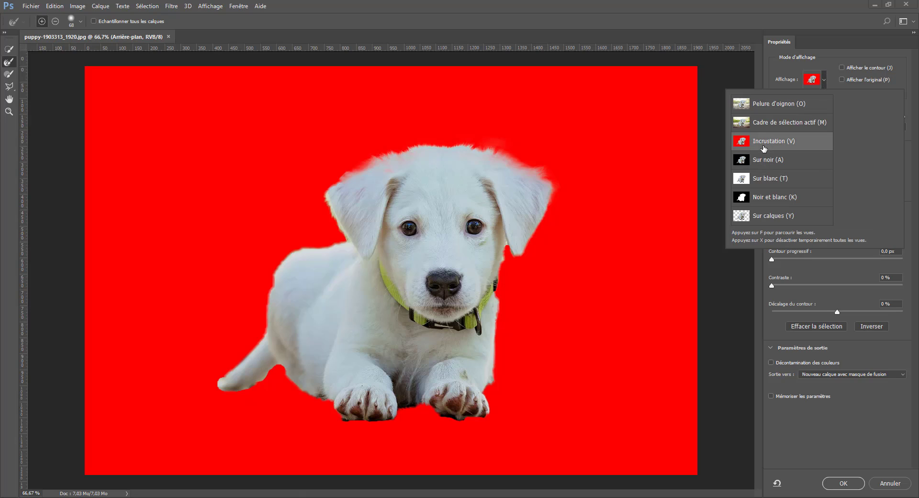
click(842, 67)
drag(851, 116, 834, 116)
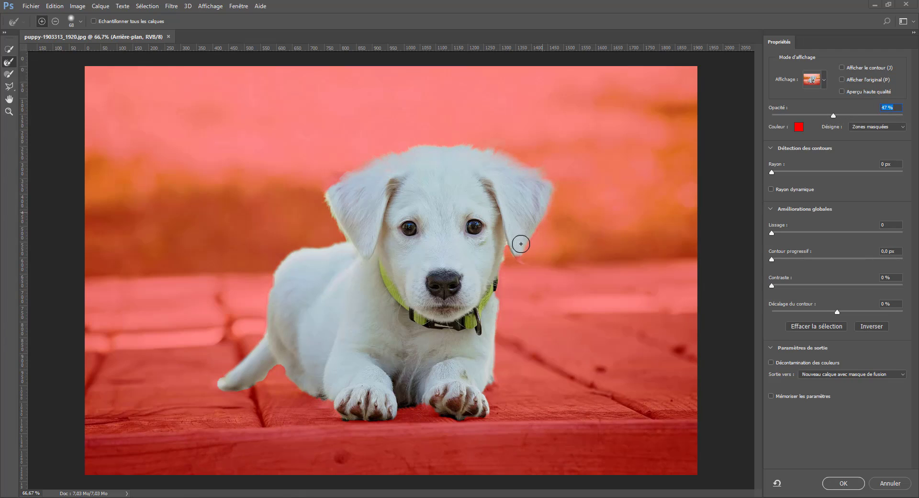
- Refine the fur edges along the chest, belly, tail and other ear in Sur noir view at 67 % opacity
click(825, 79)
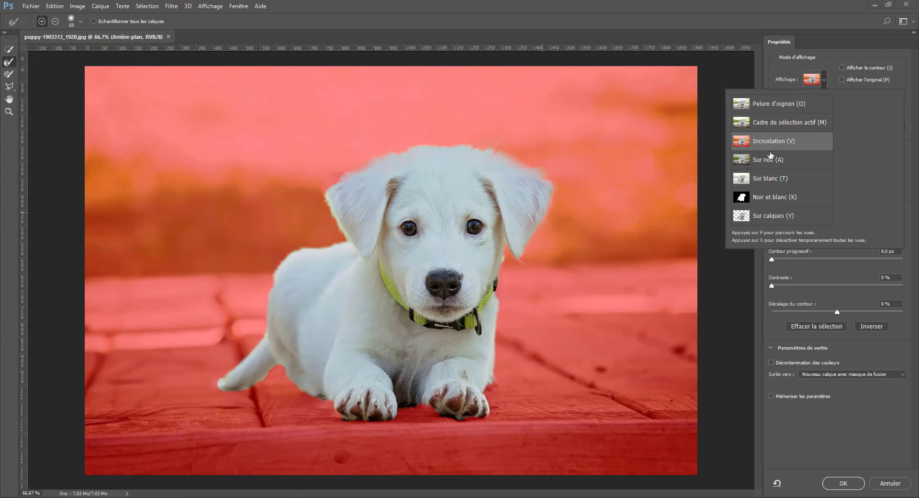
click(768, 160)
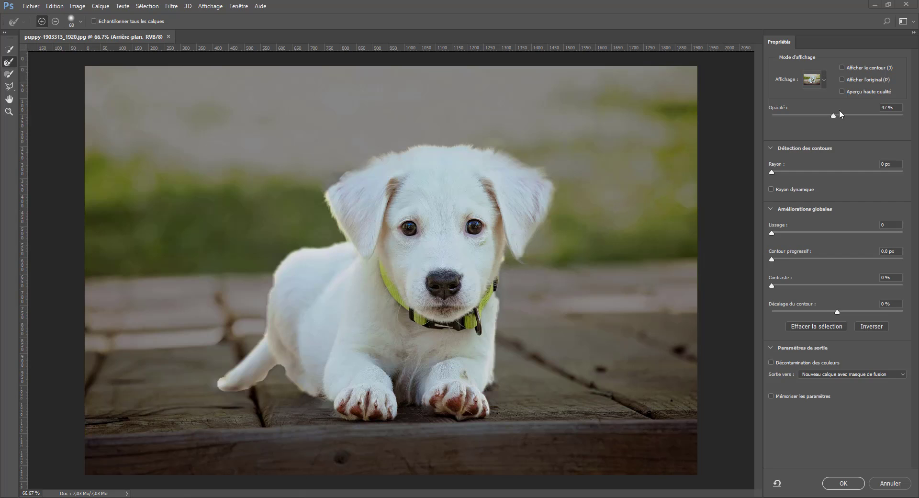
drag(834, 115, 860, 116)
mouse_move(525, 235)
mouse_down()
mouse_move(488, 297)
mouse_move(486, 370)
mouse_up()
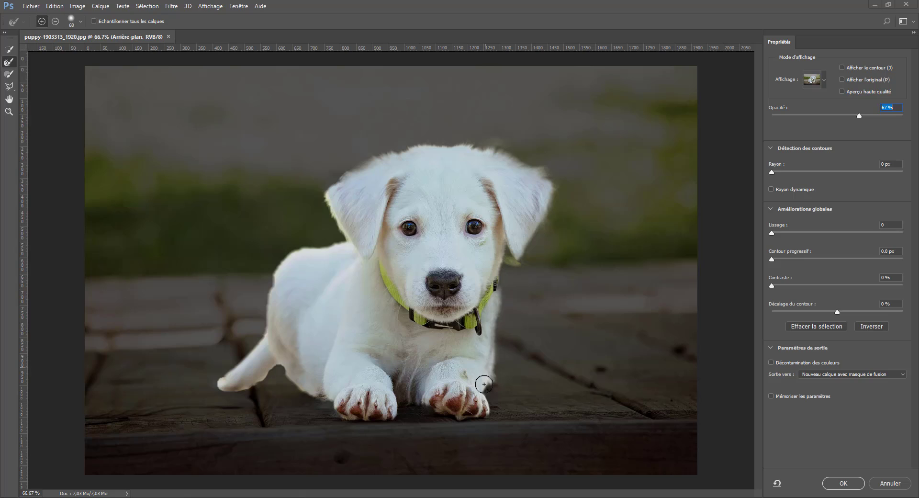
mouse_move(313, 366)
mouse_down()
mouse_move(323, 396)
mouse_move(297, 384)
mouse_move(283, 357)
mouse_move(234, 381)
mouse_up()
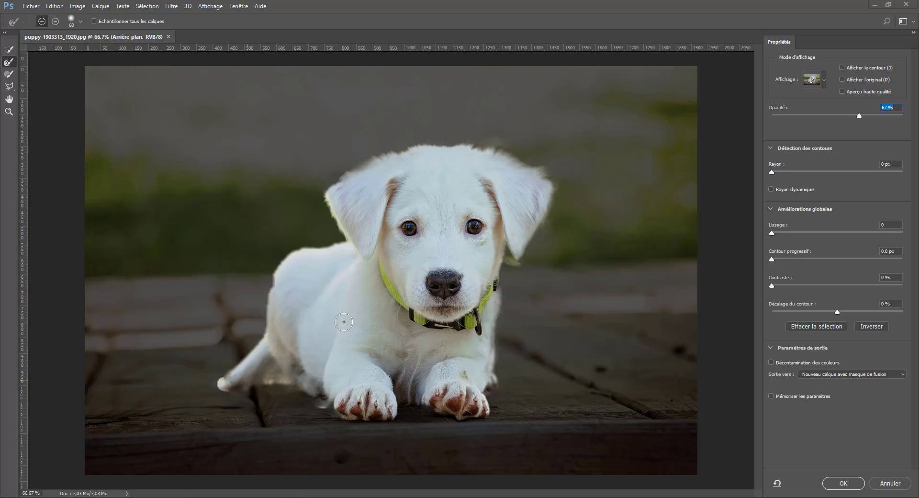
key(alt)
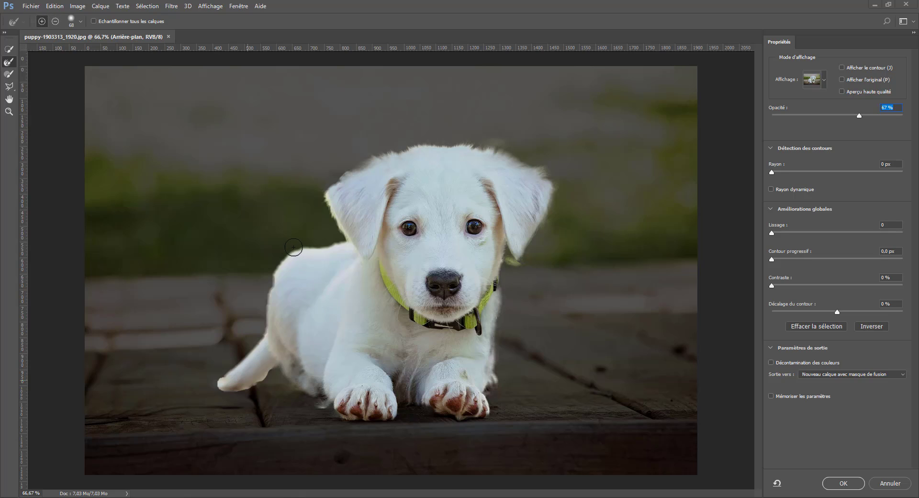
mouse_move(342, 221)
mouse_down()
mouse_move(330, 189)
mouse_move(354, 188)
mouse_move(335, 181)
mouse_move(409, 153)
mouse_move(365, 160)
mouse_up()
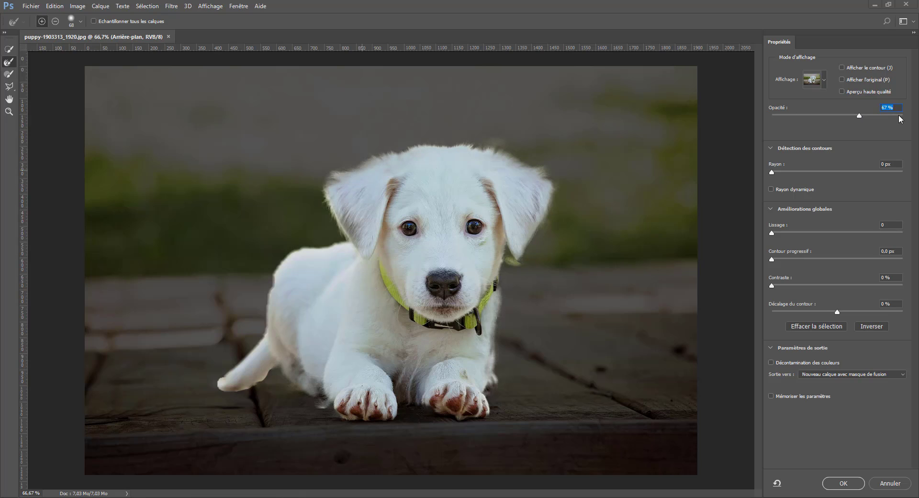
- Raise the Sur noir opacity to 100 % and brush away the excess refinement beside the front leg and under the ear in subtract mode
drag(900, 116, 914, 117)
key(alt)
key(alt)
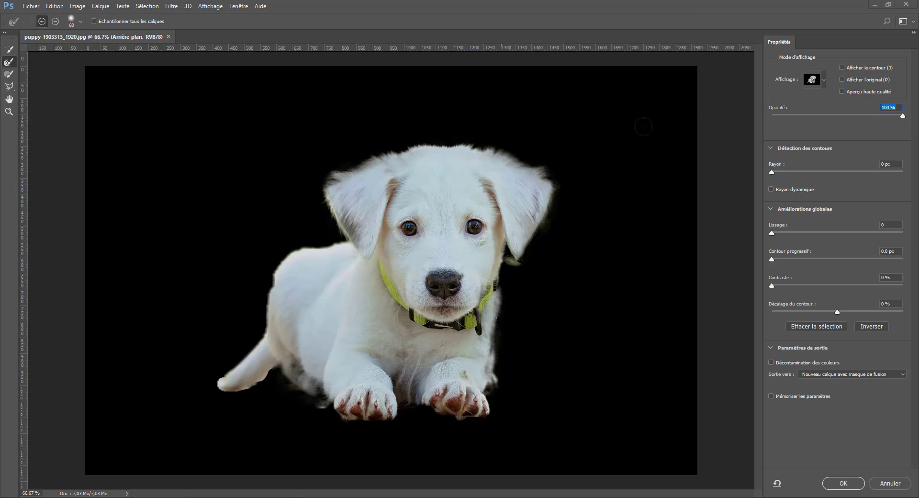
key(alt)
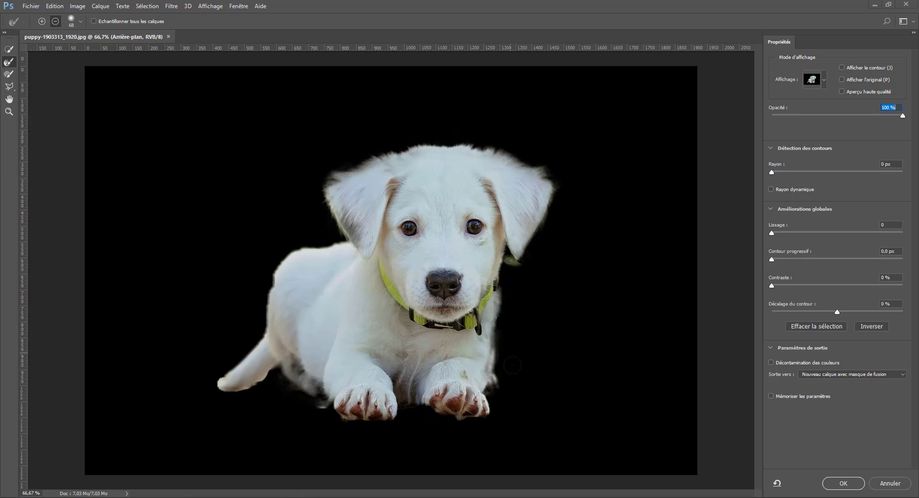
drag(505, 392, 499, 371)
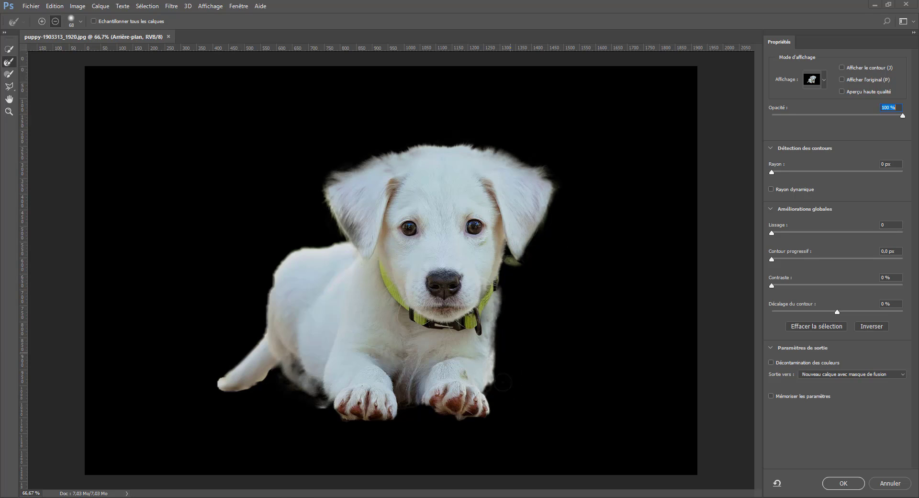
key(alt)
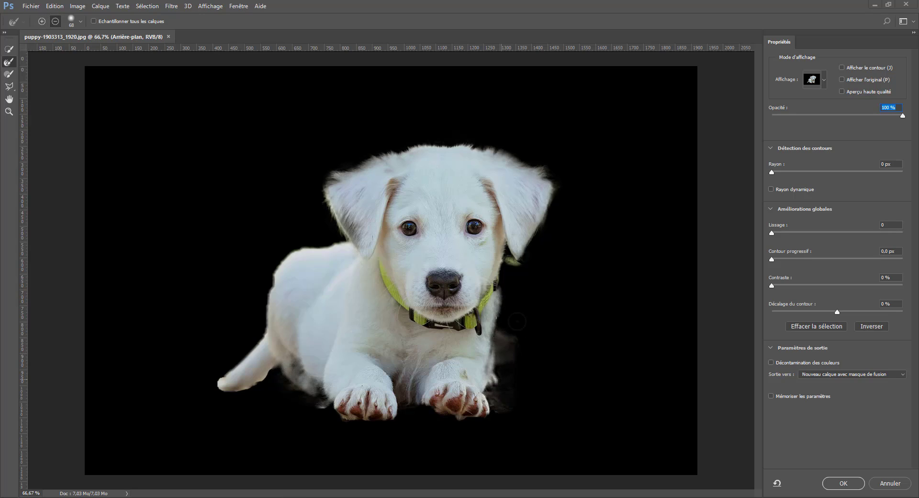
drag(502, 401, 513, 319)
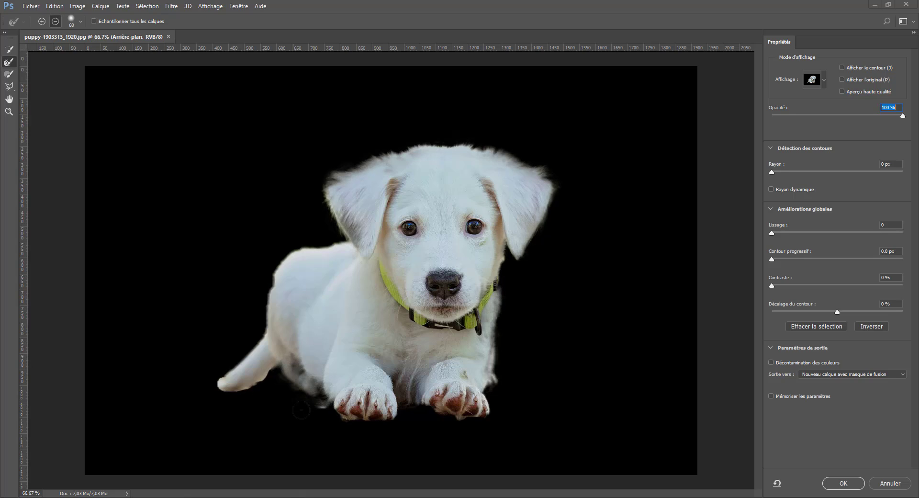
- Set the Refine Edge Brush to 16 px and clean up the tail's edge and the stray fur beside the front paw
right_click(248, 363)
click(274, 378)
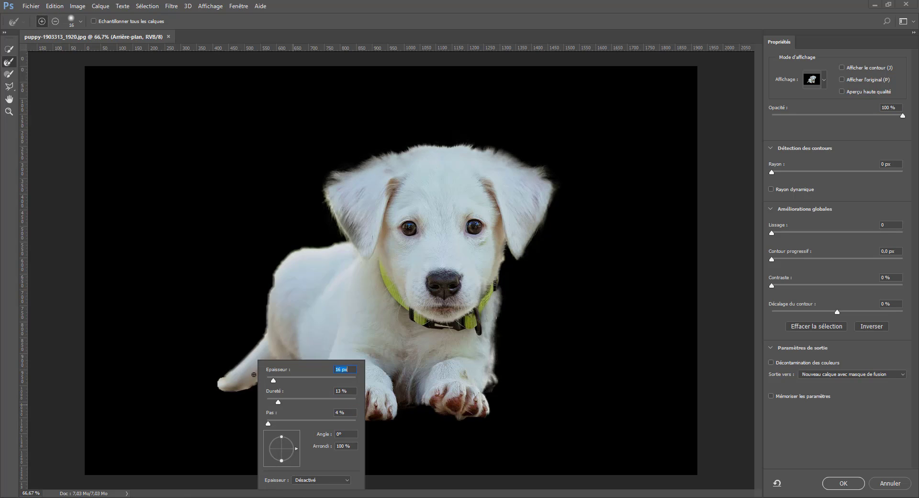
click(254, 378)
mouse_move(264, 376)
mouse_down()
mouse_move(231, 389)
mouse_move(245, 386)
mouse_up()
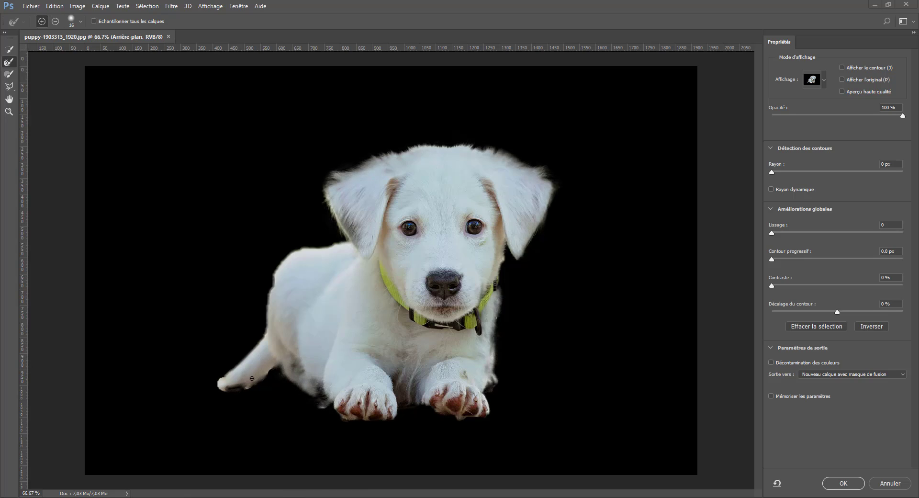
key(alt)
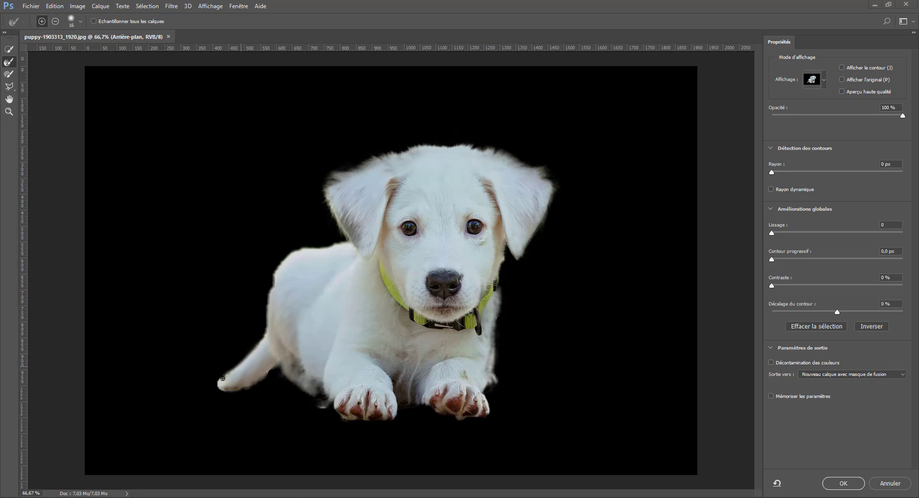
key(alt)
key(alt)
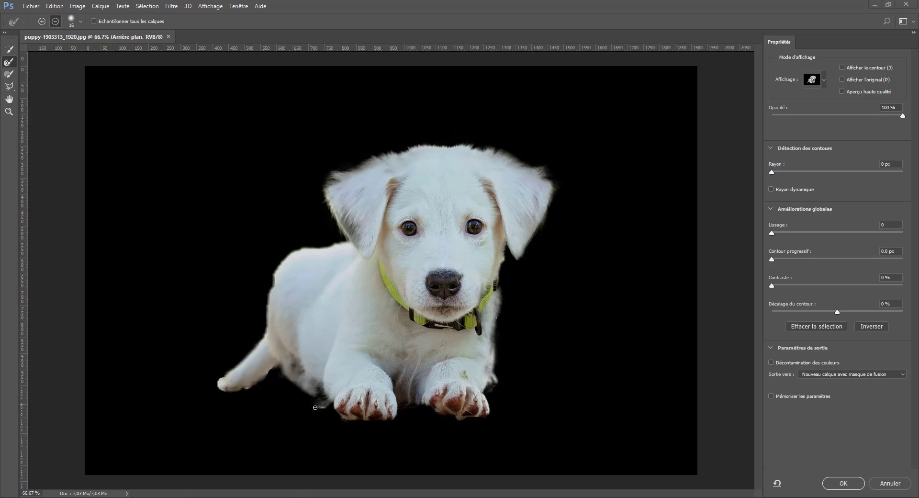
drag(307, 403, 317, 403)
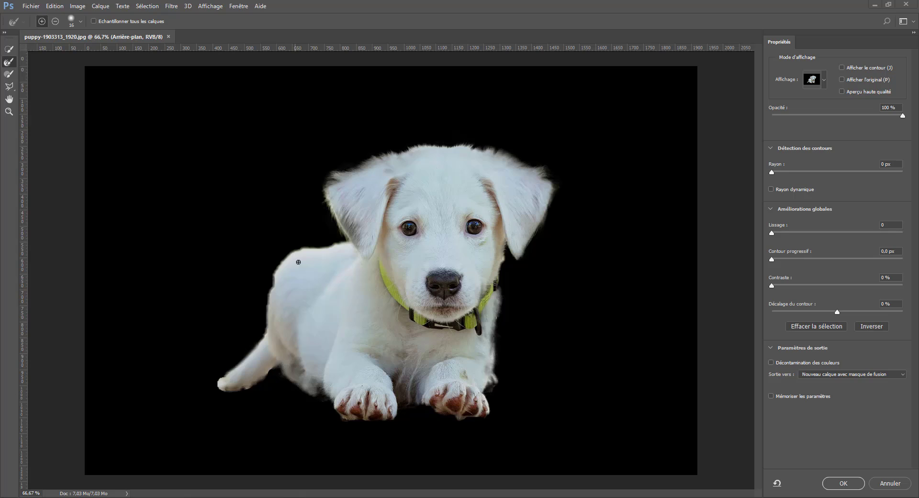
key(alt)
key(alt)
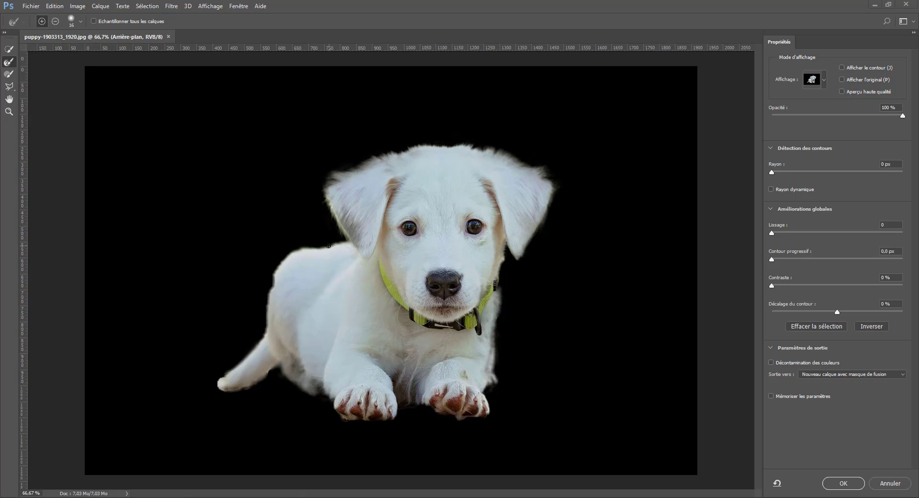
- Enlarge the Refine Edge Brush to 35 px and refine the fur along the puppy's back and rump
right_click(383, 245)
click(354, 264)
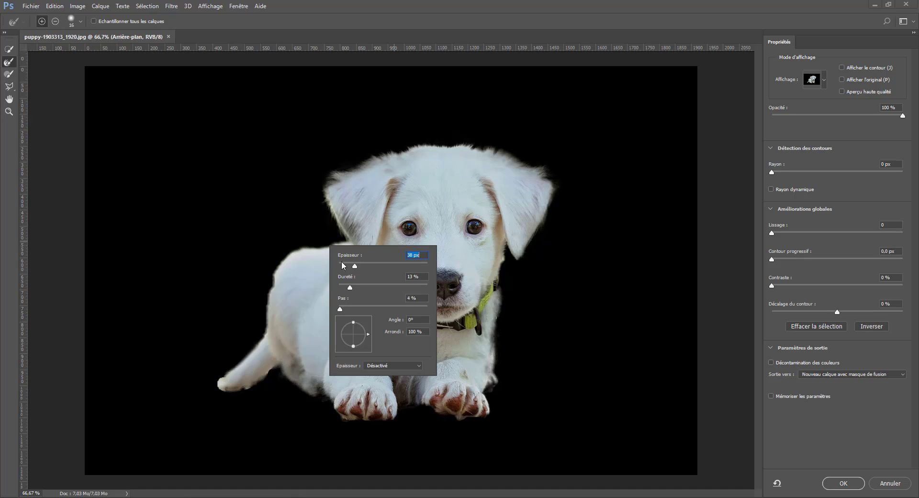
key(Return)
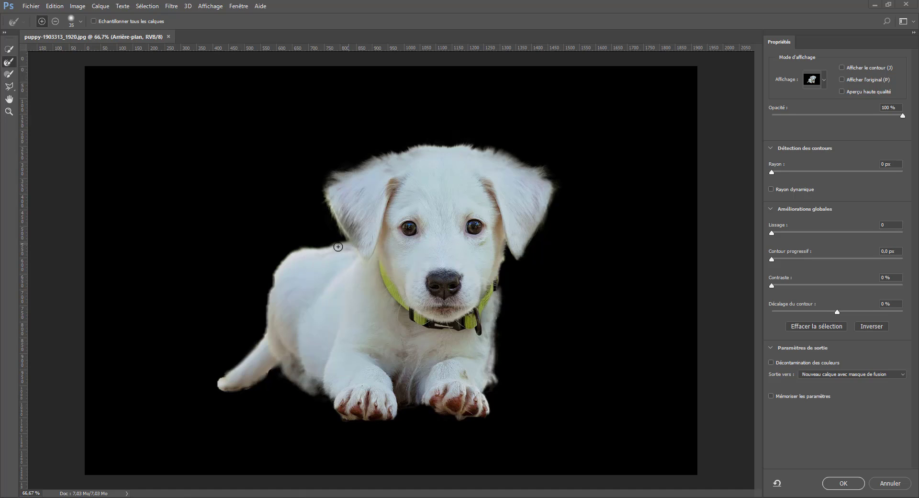
mouse_move(335, 245)
mouse_down()
mouse_move(301, 251)
mouse_move(267, 298)
mouse_up()
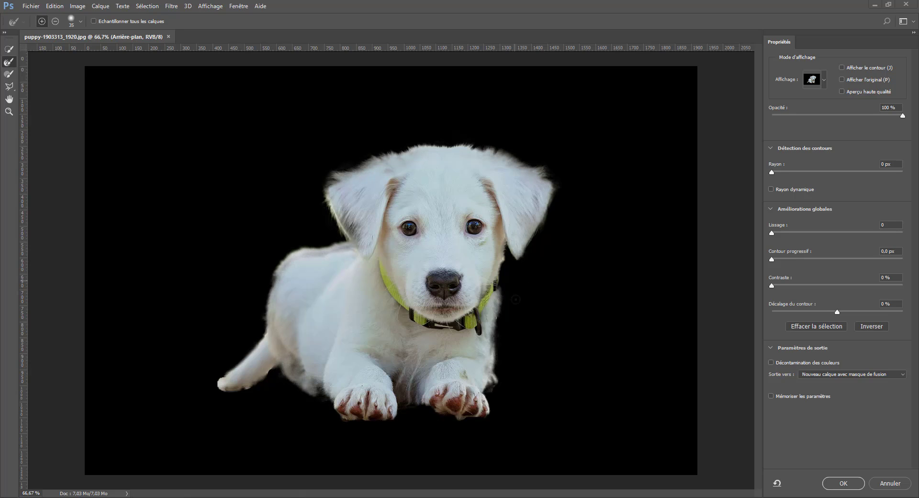
scroll(478, 402, down, 3)
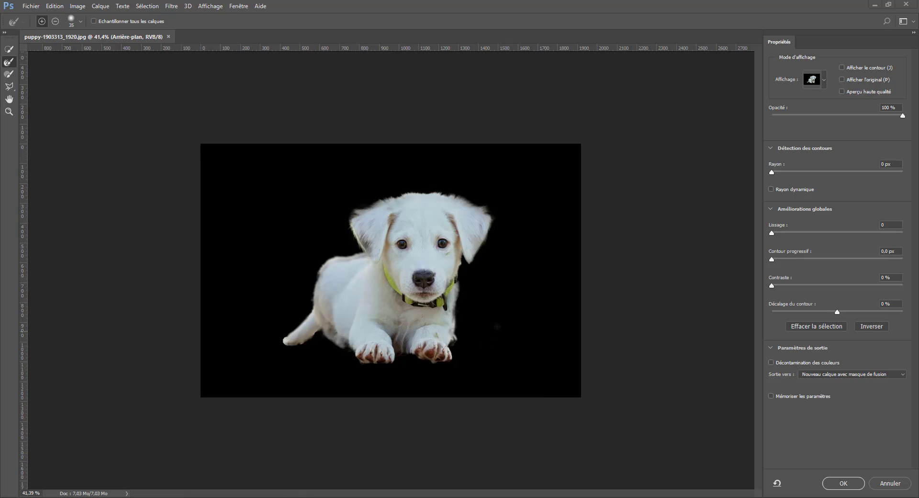
- Check the cutout at 77 % Sur noir opacity and among the other view modes, ending in Sur noir at 100 %
drag(903, 115, 873, 115)
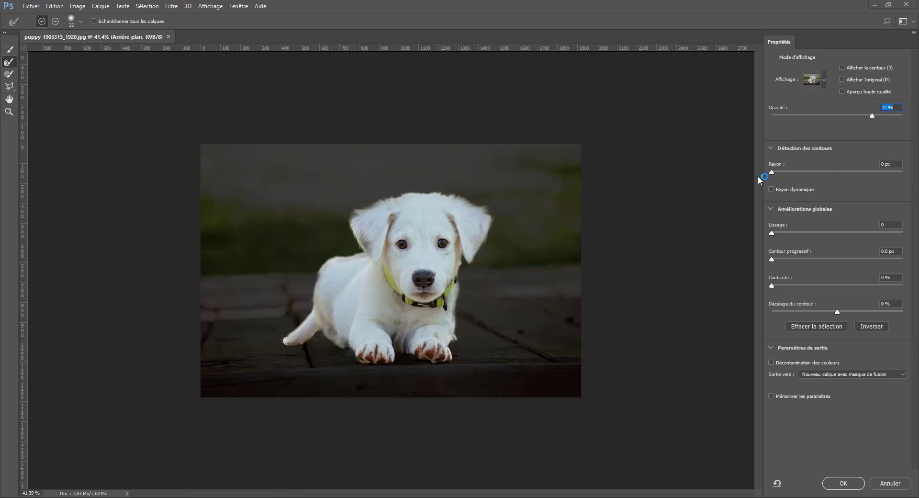
drag(873, 115, 904, 116)
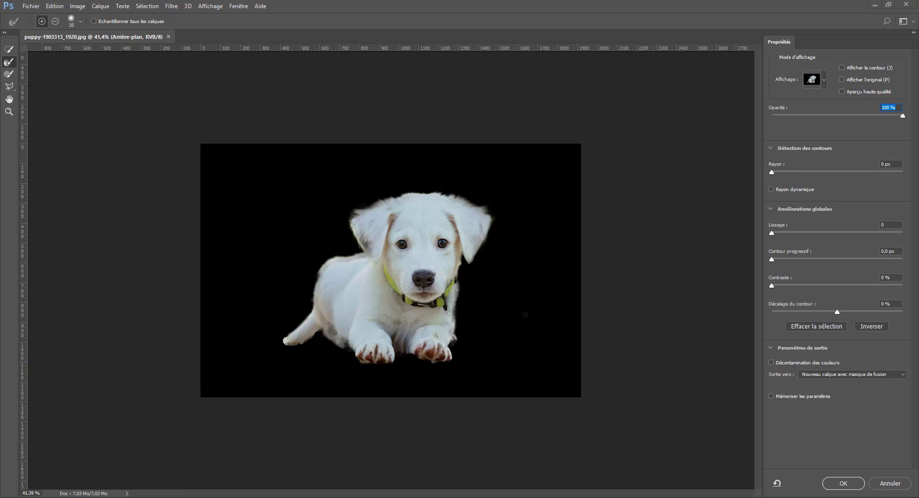
click(825, 79)
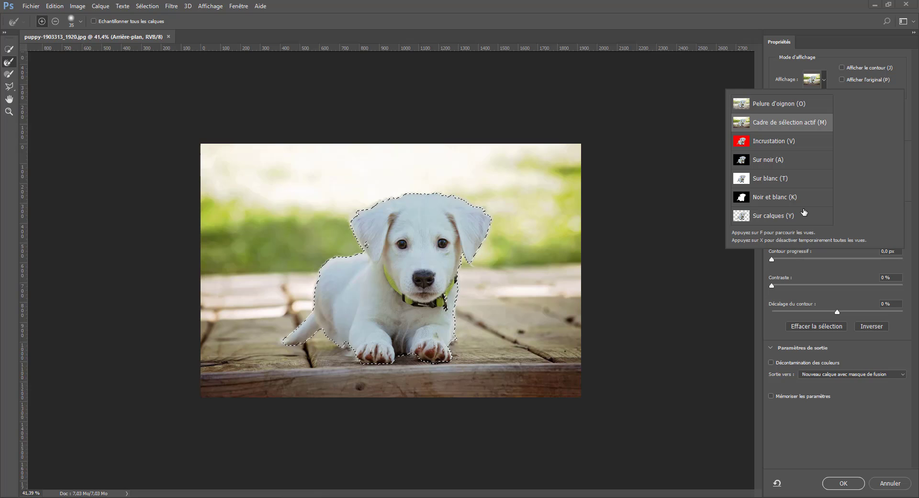
click(761, 162)
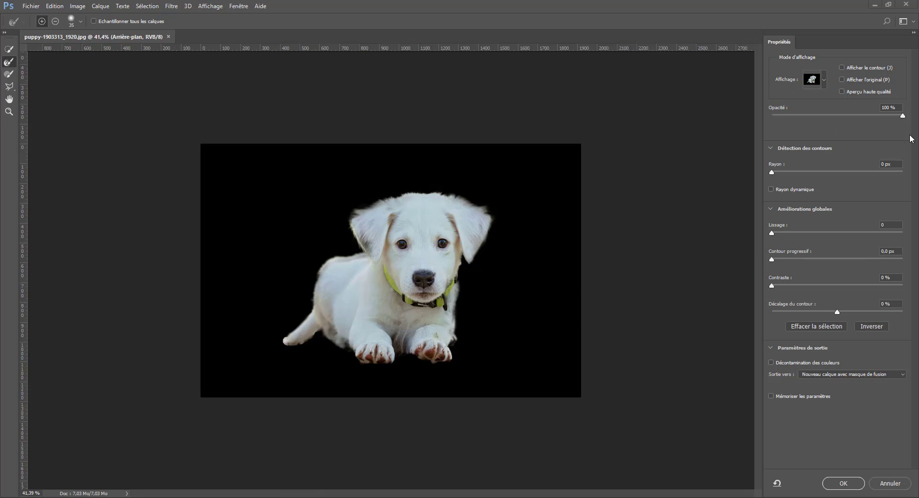
- Try edge detection Rayon values of 6 px and 38 px, then reset Rayon to 0 px
drag(772, 172, 811, 174)
drag(13, 36, 3, 38)
click(3, 54)
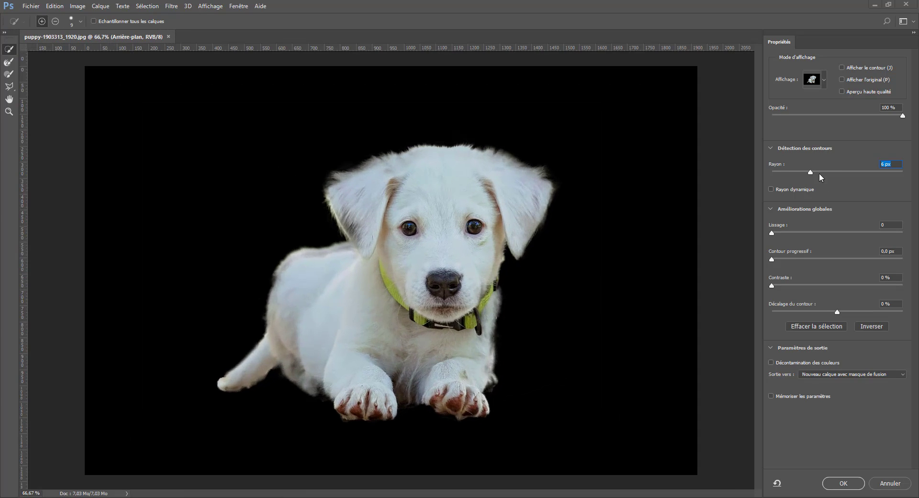
drag(820, 174, 847, 171)
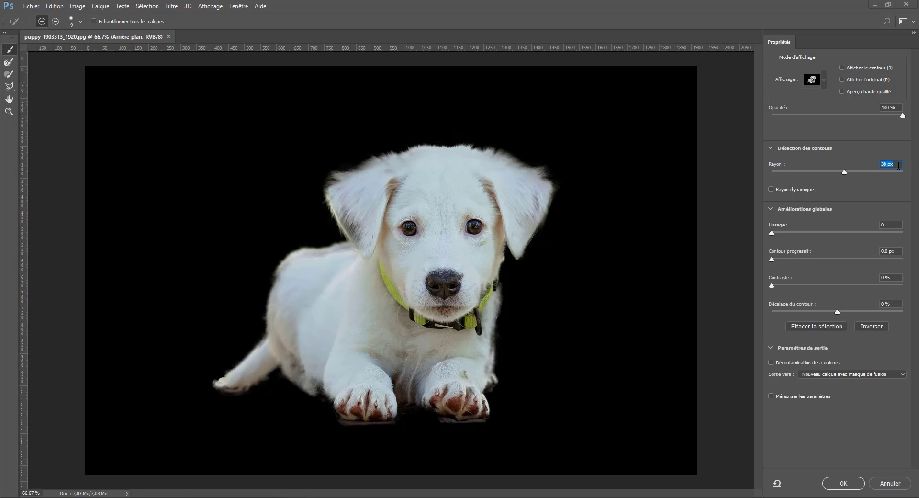
drag(845, 172, 771, 175)
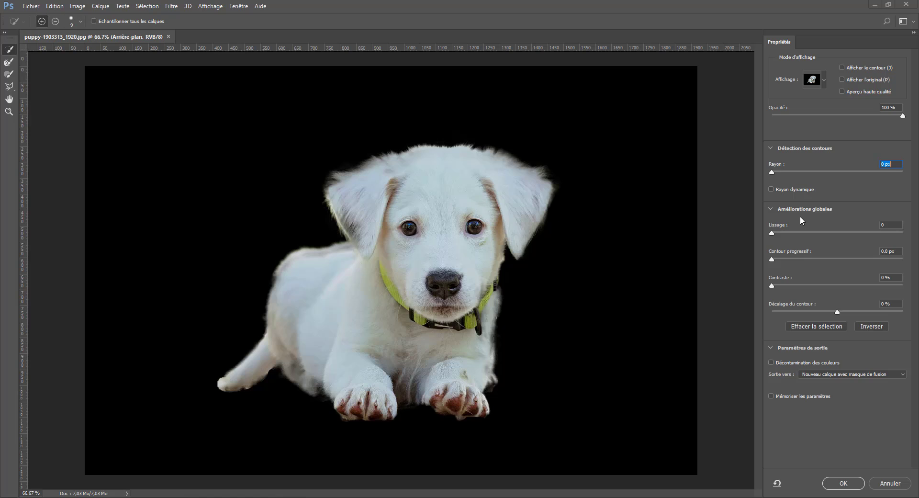
- Try smoothing the outline with a Lissage of 49 and reset it to 0
drag(772, 233, 730, 245)
click(836, 231)
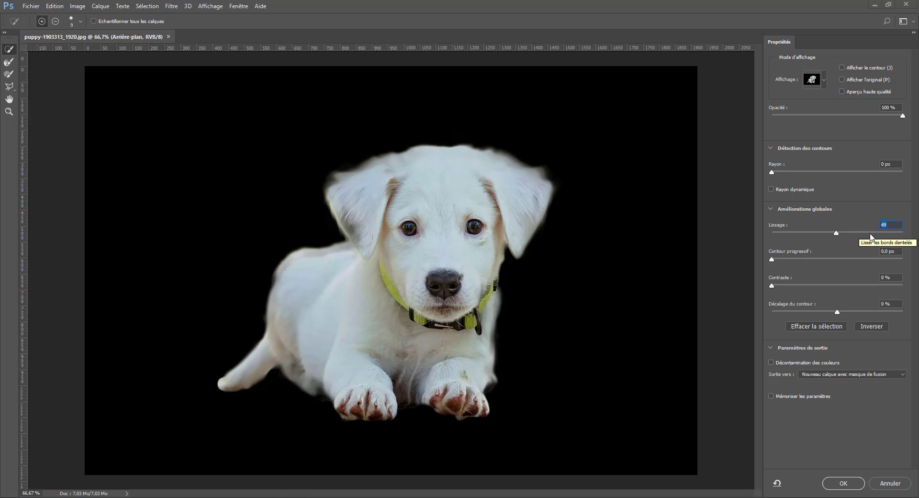
drag(836, 233, 755, 230)
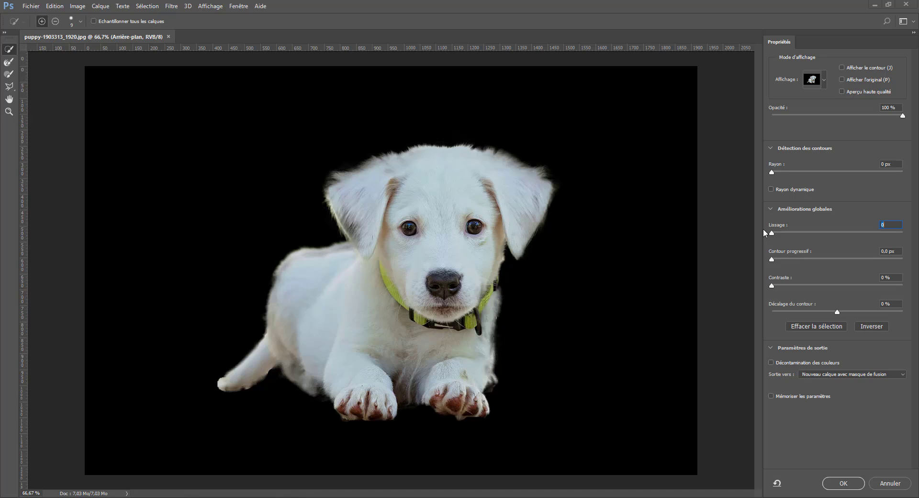
click(807, 232)
- Try feathering the edge with a Contour progressif of 3,0 px and a higher value, then reset it to 0,0 px
mouse_move(771, 261)
mouse_down()
mouse_move(811, 259)
mouse_move(776, 258)
mouse_move(785, 255)
mouse_up()
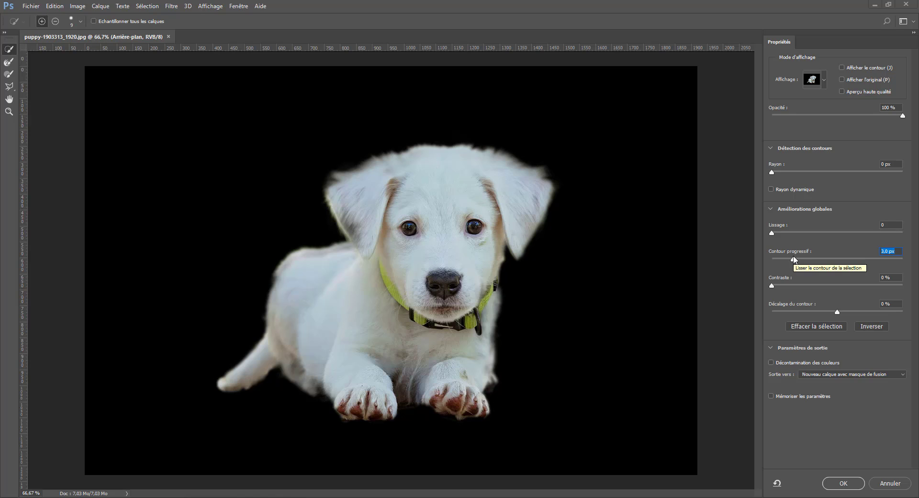
click(861, 258)
drag(860, 258, 774, 265)
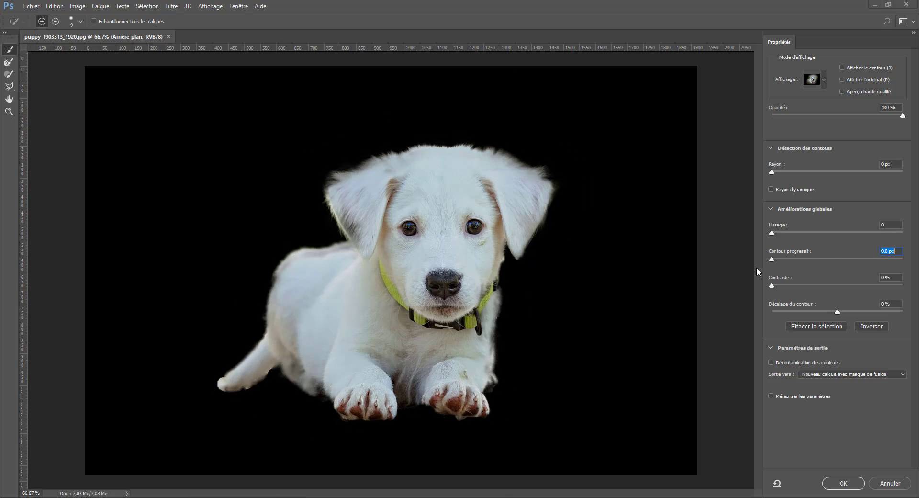
- Try a stronger Lissage of 68 on the puppy's outline, then return Lissage to 0
drag(772, 233, 918, 237)
click(860, 232)
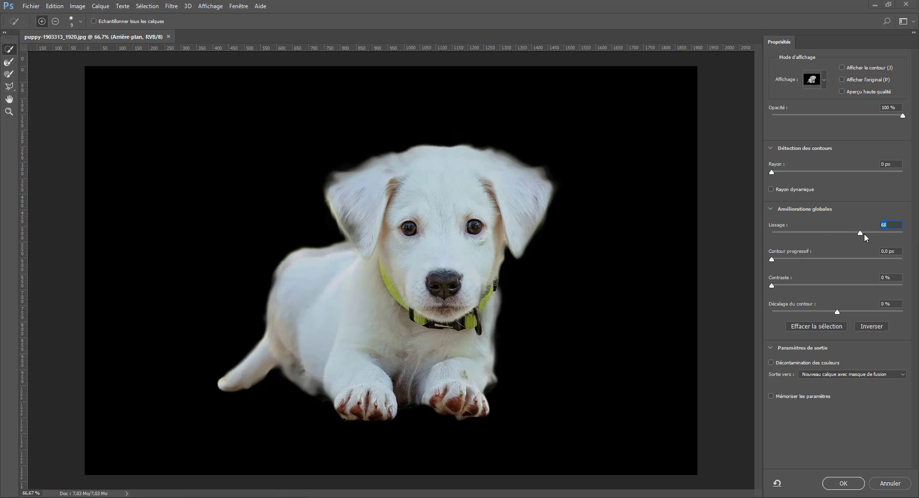
drag(864, 233, 836, 277)
click(821, 260)
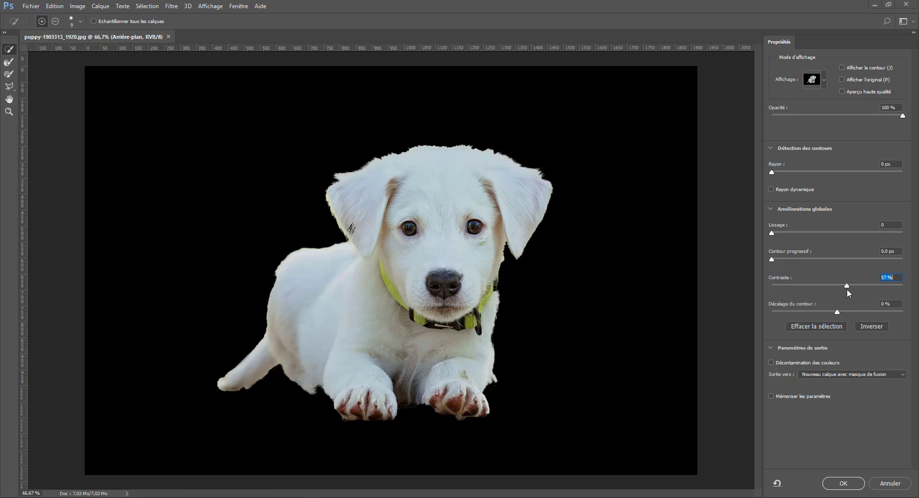
- Try a Contraste of 57 % and an outward Décalage du contour, resetting both to 0
drag(841, 286, 765, 292)
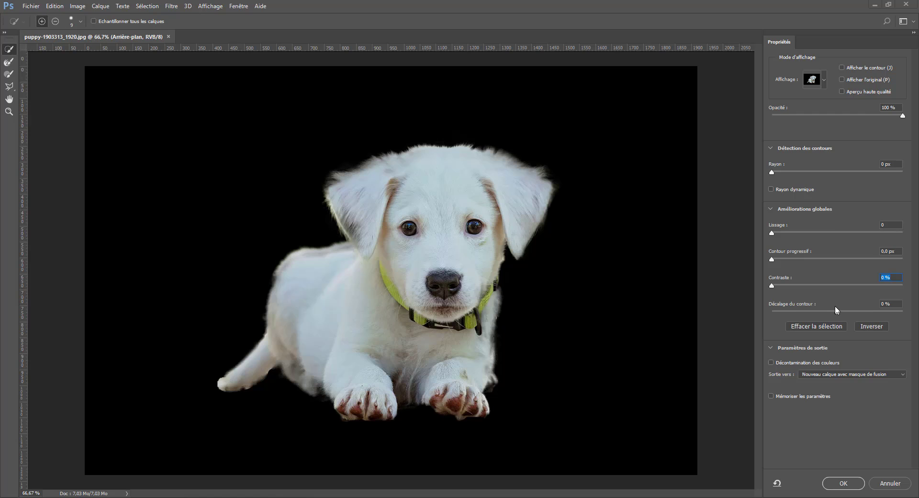
drag(838, 312, 896, 310)
text(0)
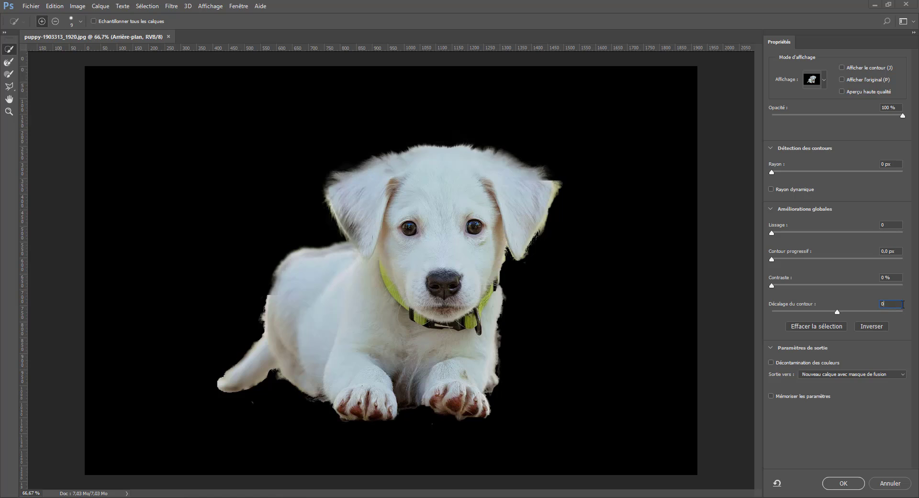
- Try inverting and clearing the selection, restoring the puppy's selection after each
click(872, 328)
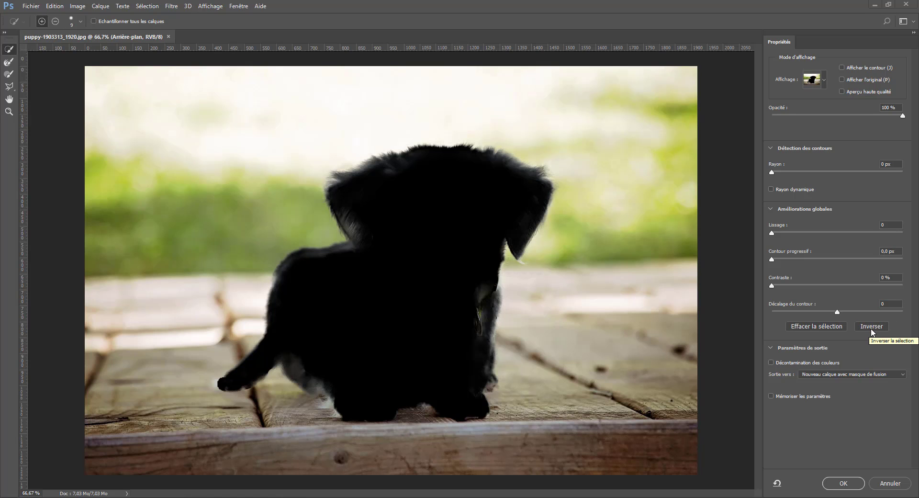
click(871, 328)
click(872, 328)
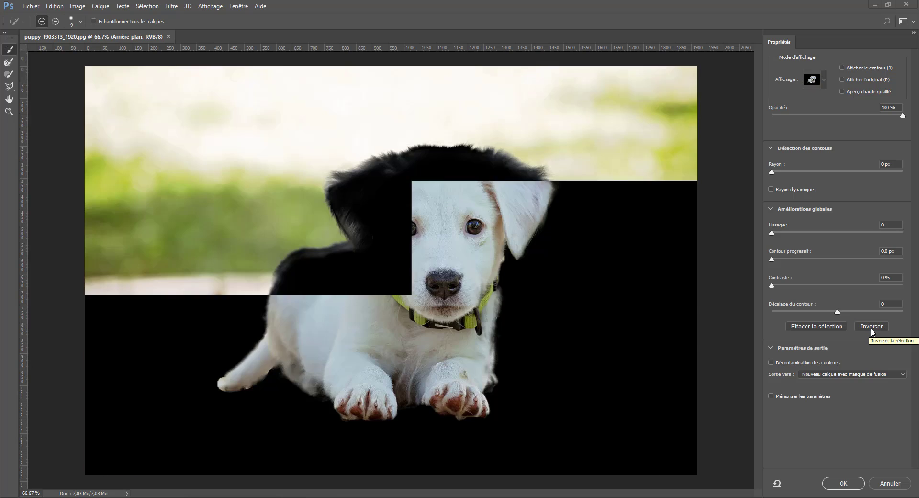
click(871, 328)
click(872, 327)
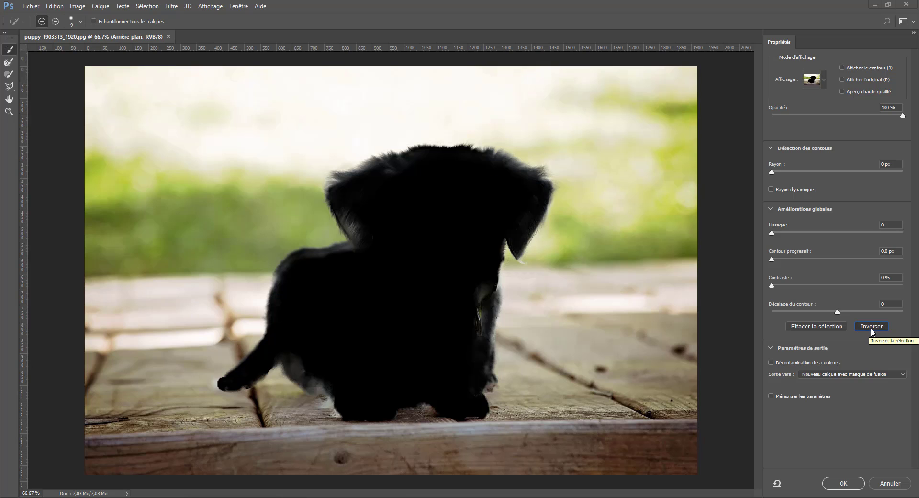
click(871, 327)
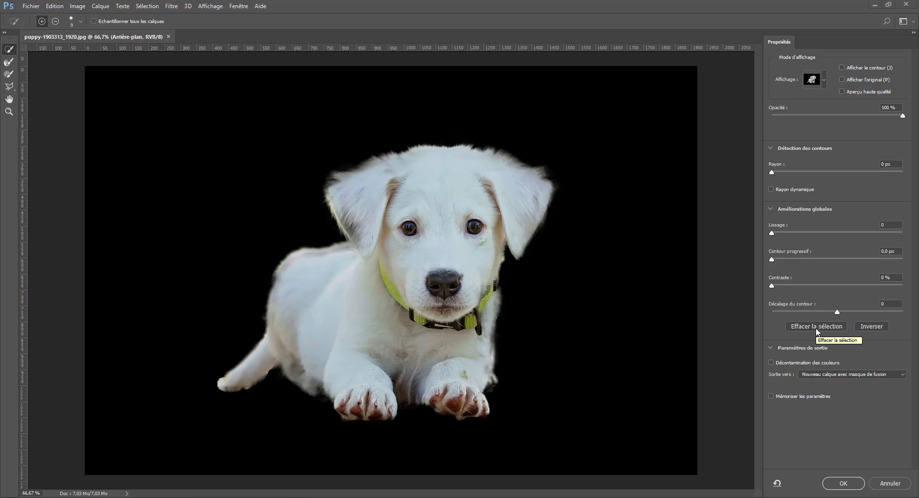
click(817, 327)
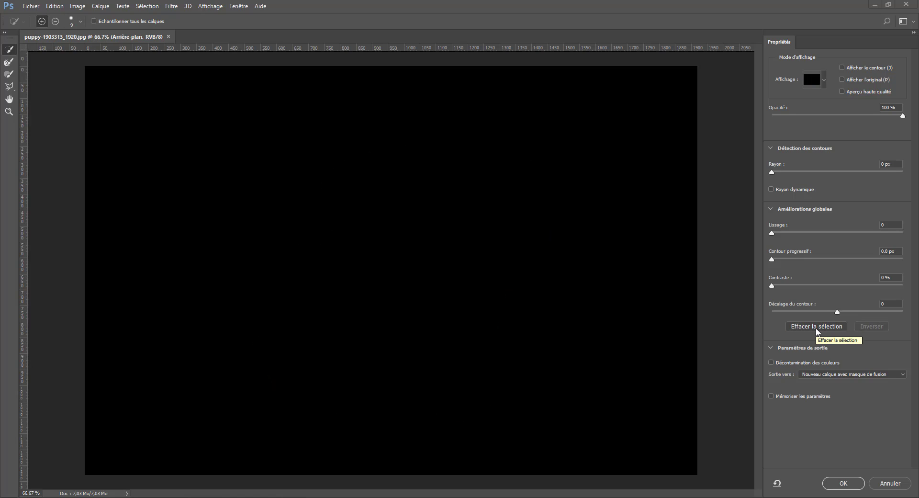
key(ctrl+z)
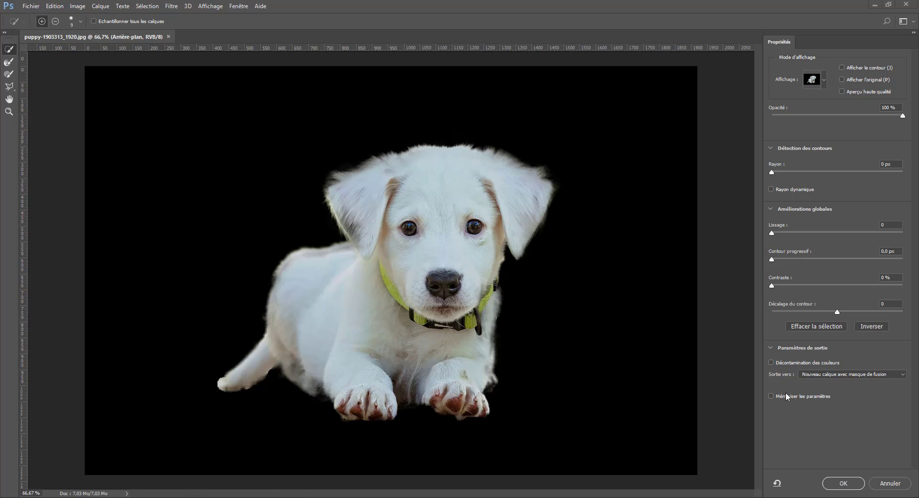
- Compare the fur edges with and without Décontamination des couleurs, leaving the option enabled
click(771, 362)
click(771, 362)
click(772, 362)
click(771, 362)
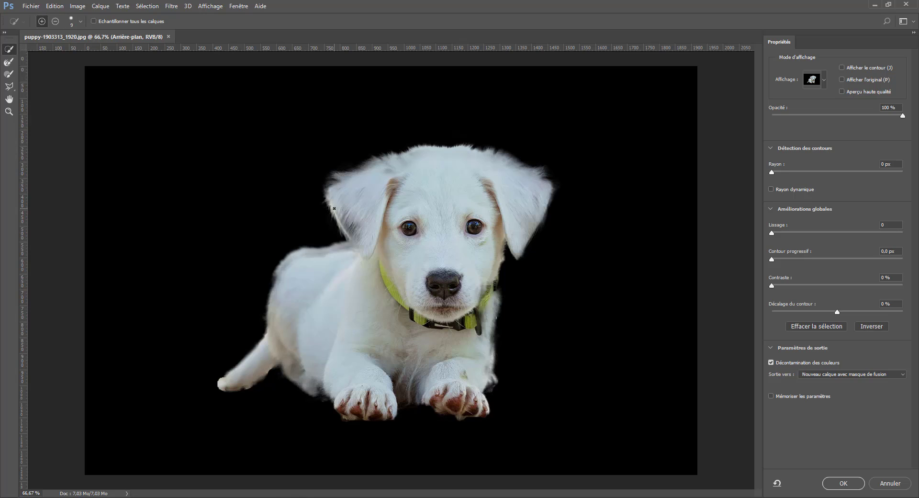
click(772, 363)
click(772, 362)
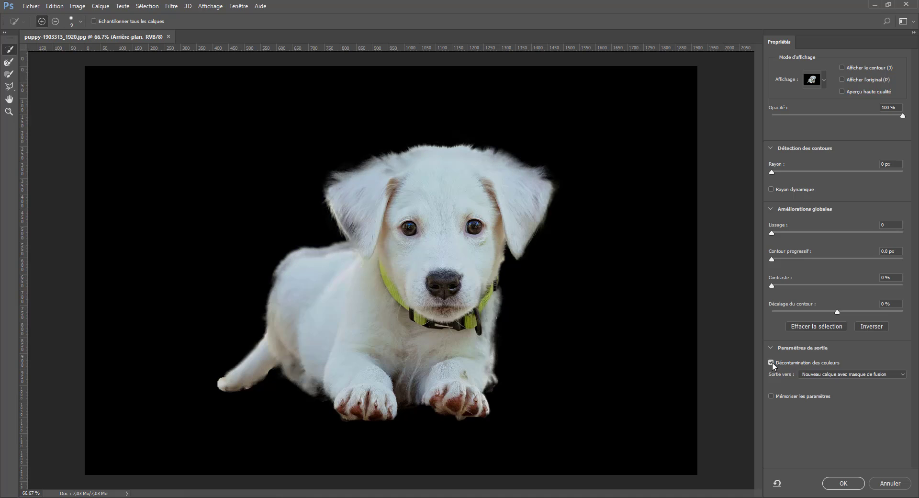
click(772, 363)
click(771, 362)
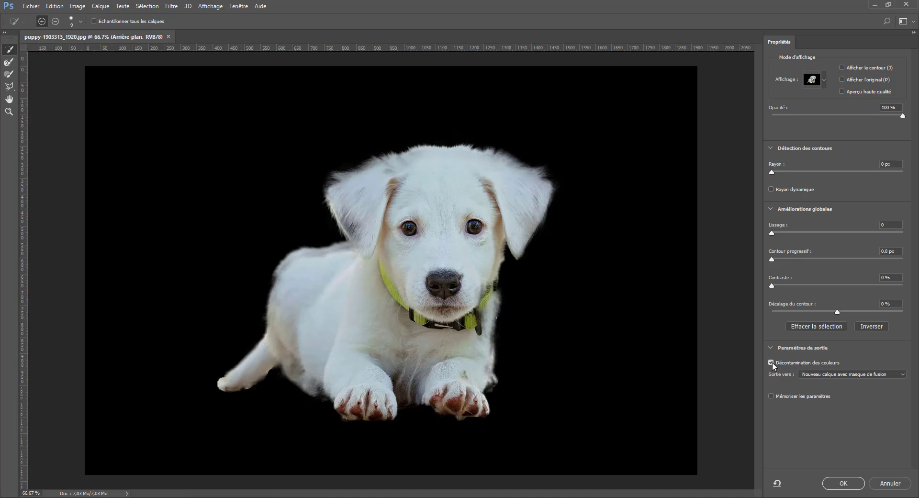
click(772, 362)
click(772, 363)
- Set the output to Nouveau calque avec masque de fusion and apply the puppy selection
click(820, 375)
click(814, 375)
click(812, 375)
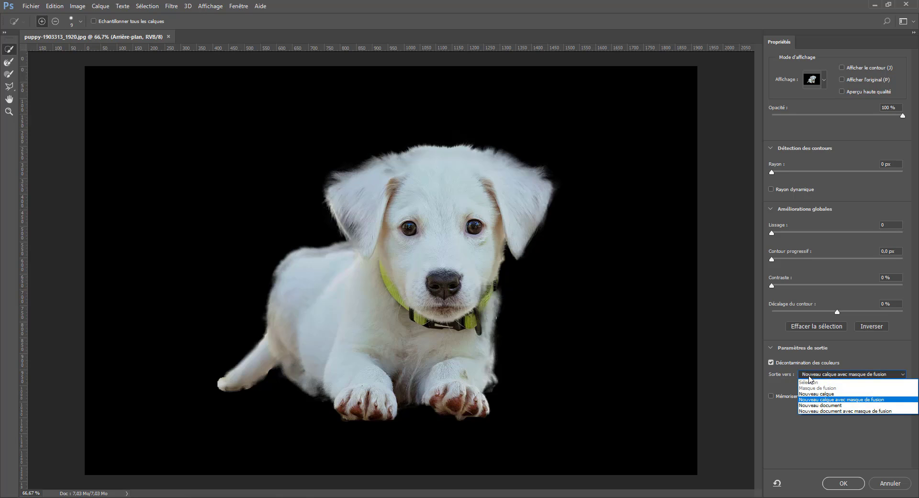
click(608, 40)
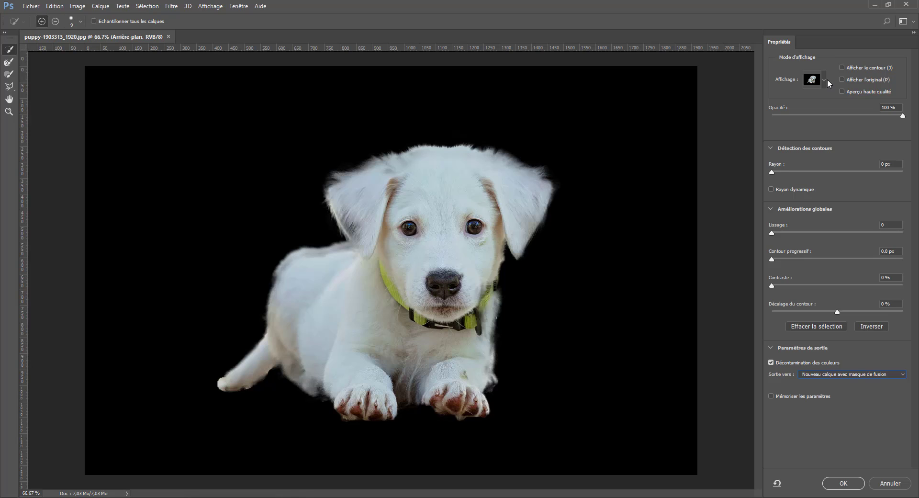
click(836, 371)
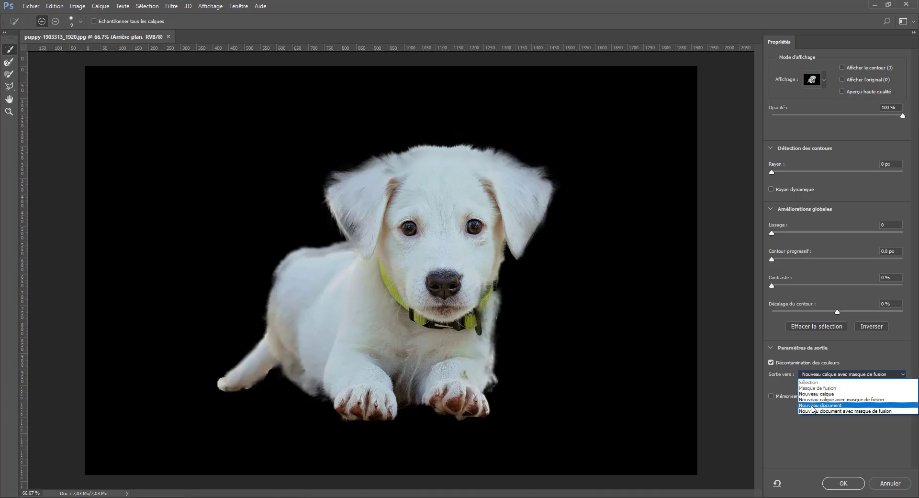
click(854, 400)
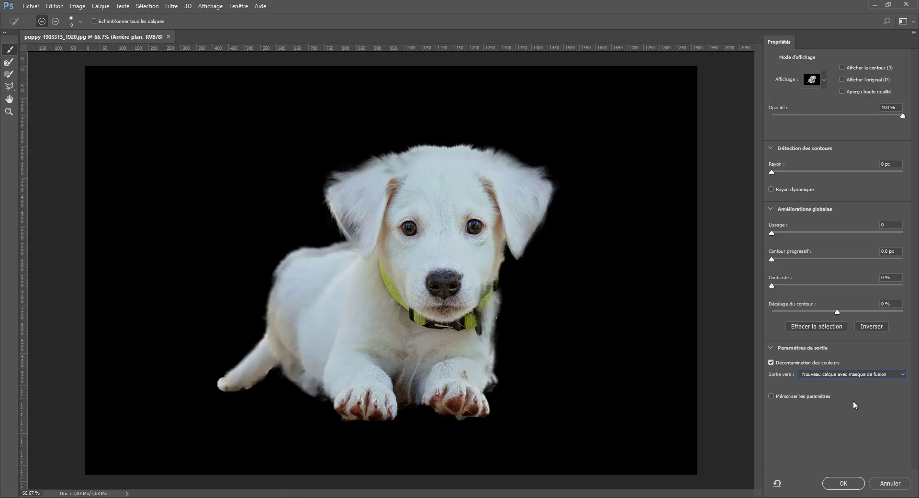
click(842, 484)
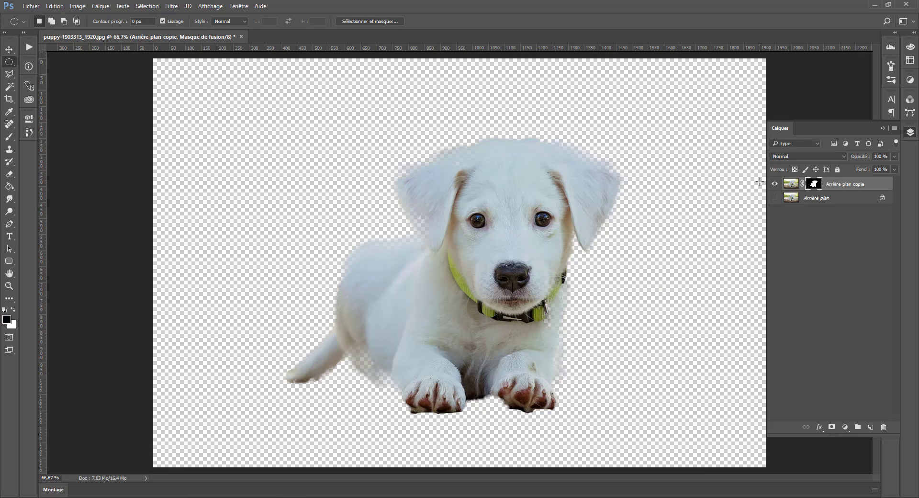
- Add a new layer directly above the hidden Arrière-plan layer and fill it with black using the Paint Bucket
click(775, 198)
click(775, 199)
click(813, 199)
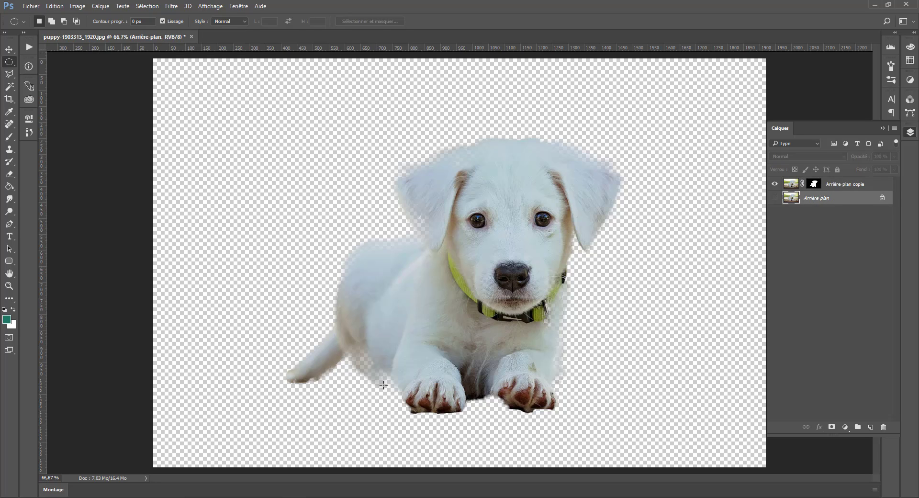
click(871, 426)
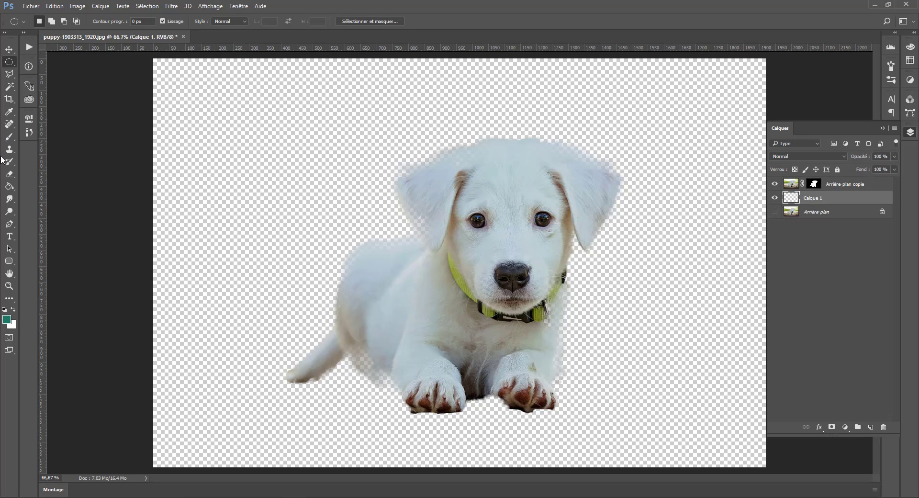
click(9, 186)
key(d)
click(283, 327)
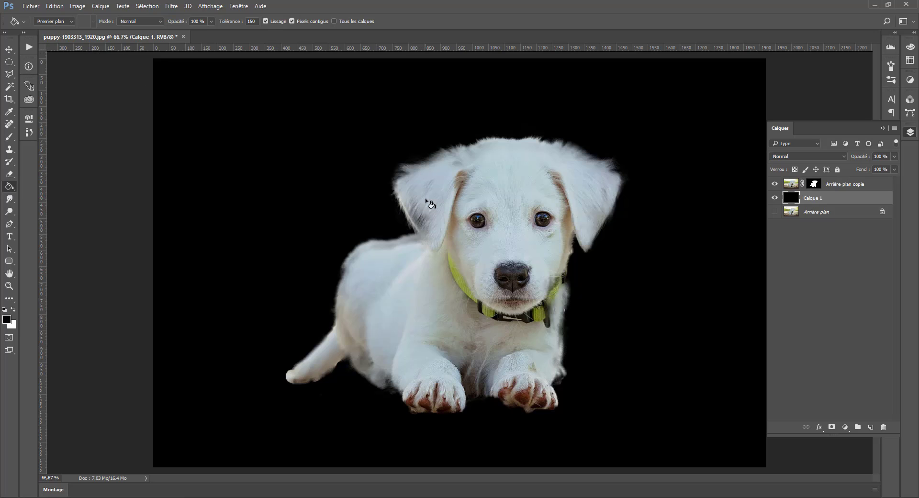
- Toggle the visibility of the three layers to examine the cutout against black, transparency and the original photo
click(775, 184)
click(774, 184)
click(775, 198)
click(775, 212)
click(775, 212)
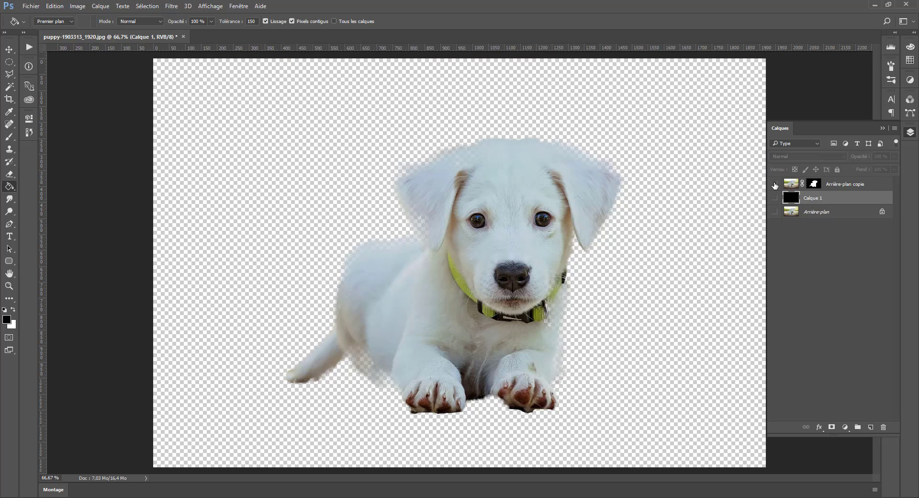
click(775, 184)
click(774, 184)
click(775, 198)
- Target the layer mask of Arrière-plan copie and set the Brush tool's opacity to 100 %
click(814, 184)
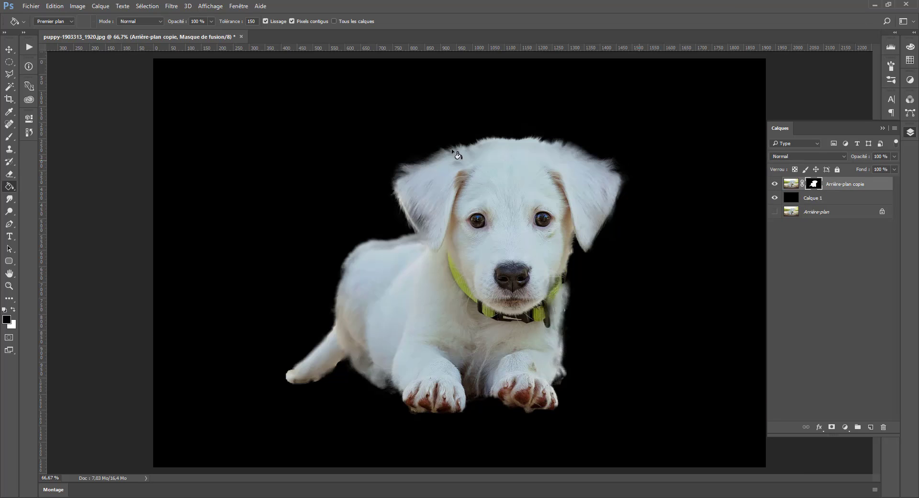
click(10, 136)
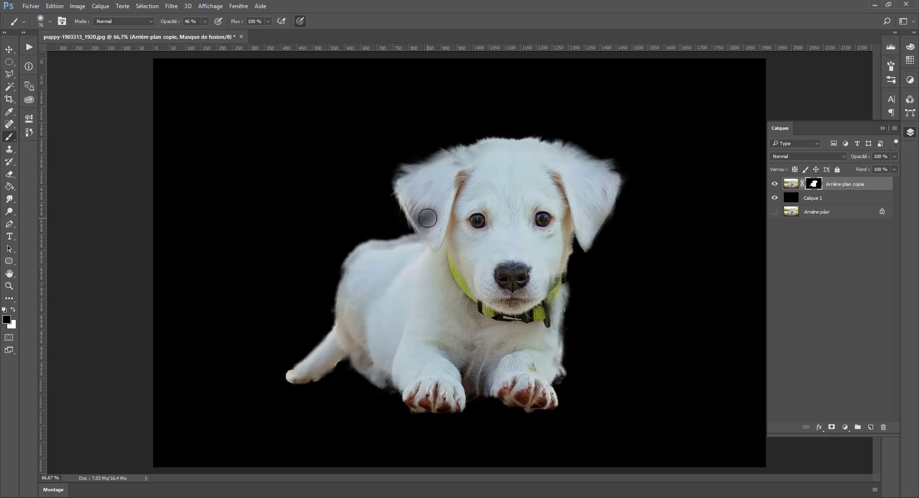
click(205, 21)
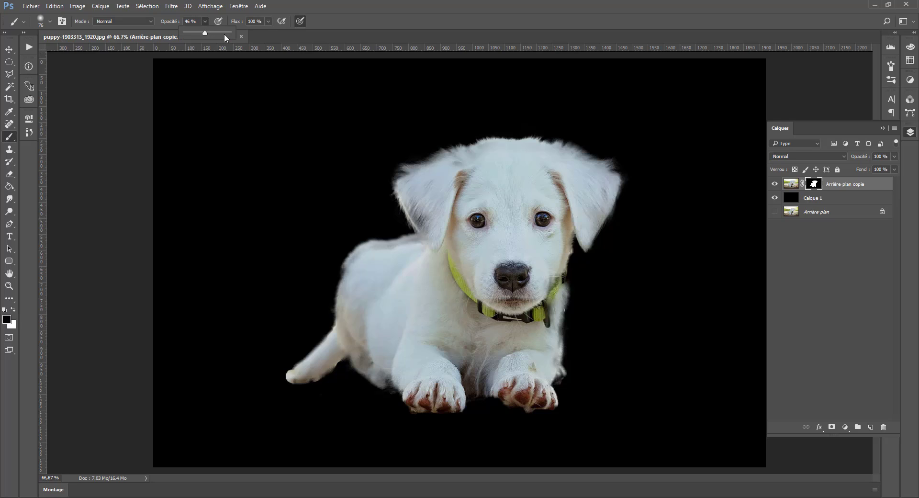
drag(225, 32, 233, 33)
- Undo a black test dab on the ear's mask, switch to white and paint the ear's outer edge back in
click(429, 218)
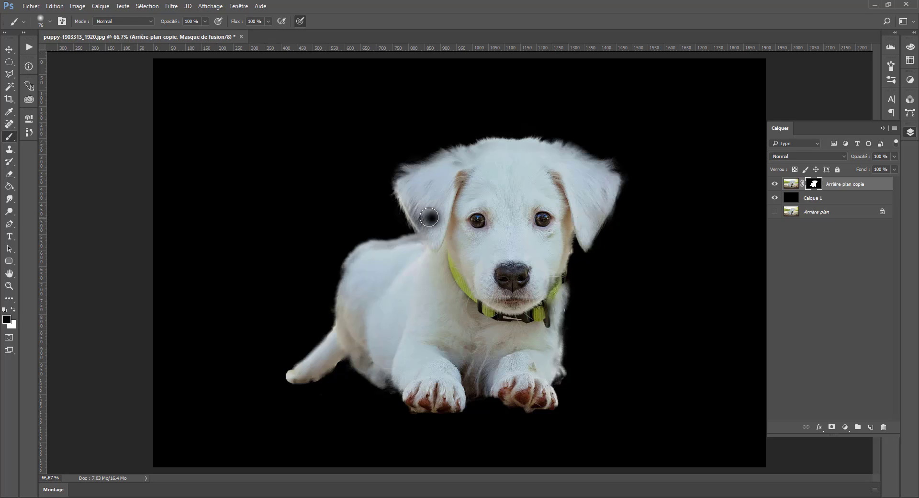
key(ctrl+z)
key(x)
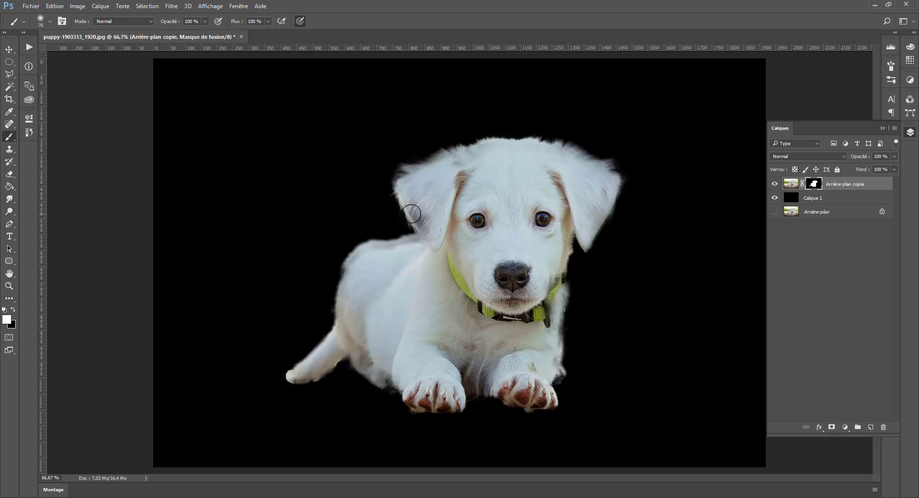
mouse_move(412, 214)
mouse_down()
mouse_move(431, 226)
mouse_move(419, 207)
mouse_up()
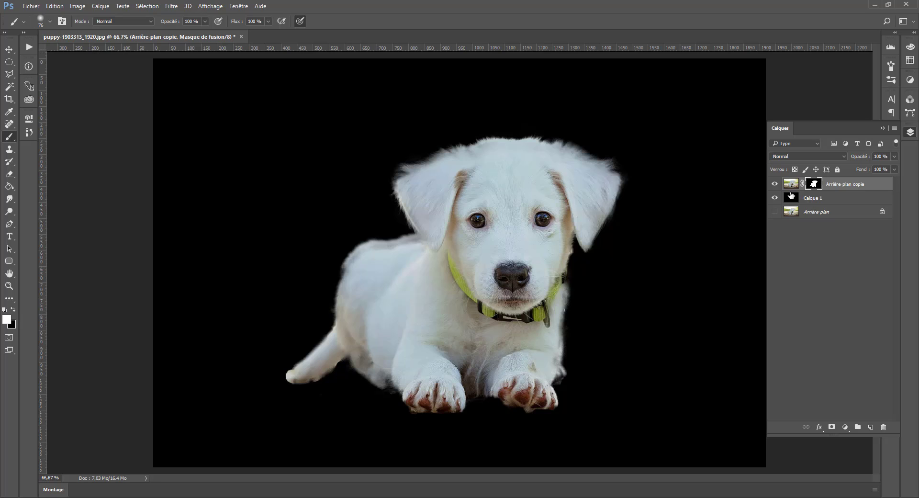
- Compare the masked puppy on transparency, over the original photo and over the black layer
click(775, 198)
click(775, 184)
click(775, 184)
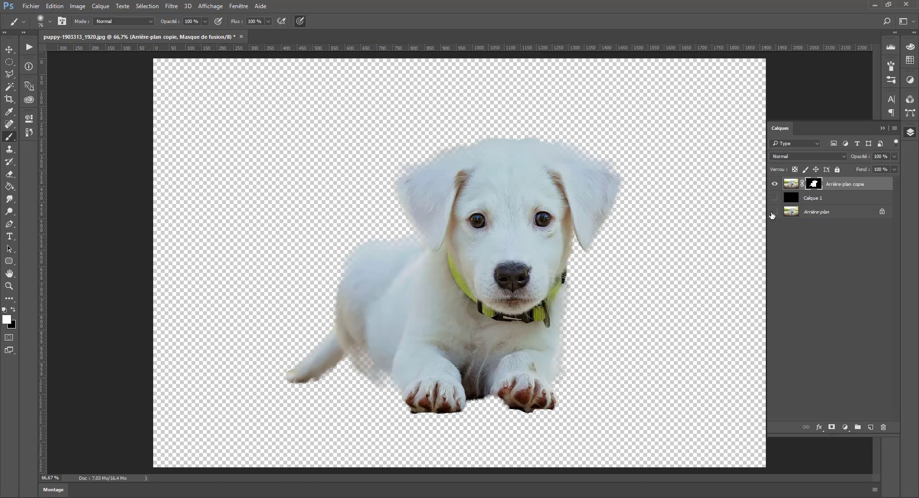
click(774, 212)
click(774, 211)
click(775, 210)
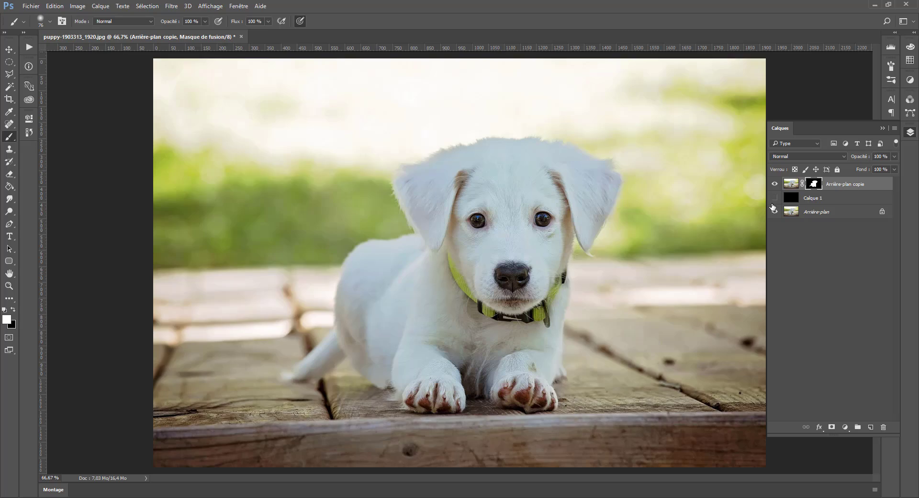
click(774, 198)
click(774, 184)
click(774, 183)
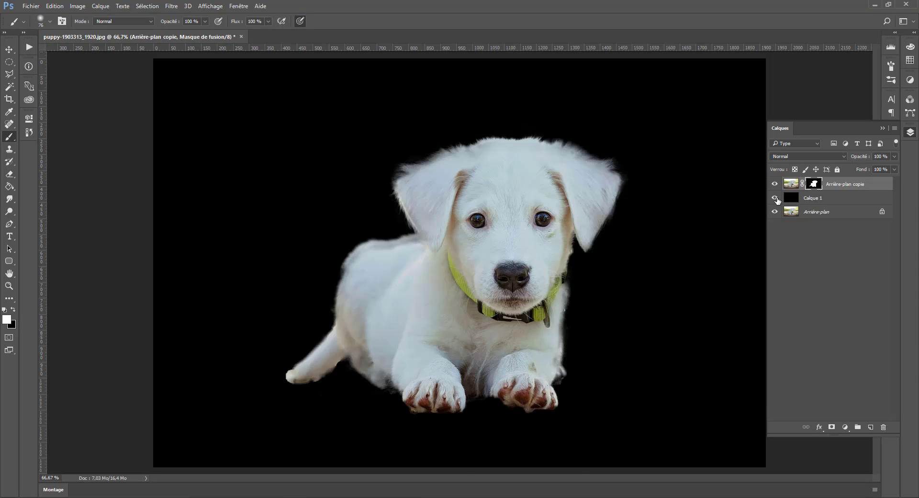
- Check the puppy's contour against the original photo and paint white on the mask to restore the lower belly
click(775, 198)
click(775, 198)
click(774, 197)
click(775, 197)
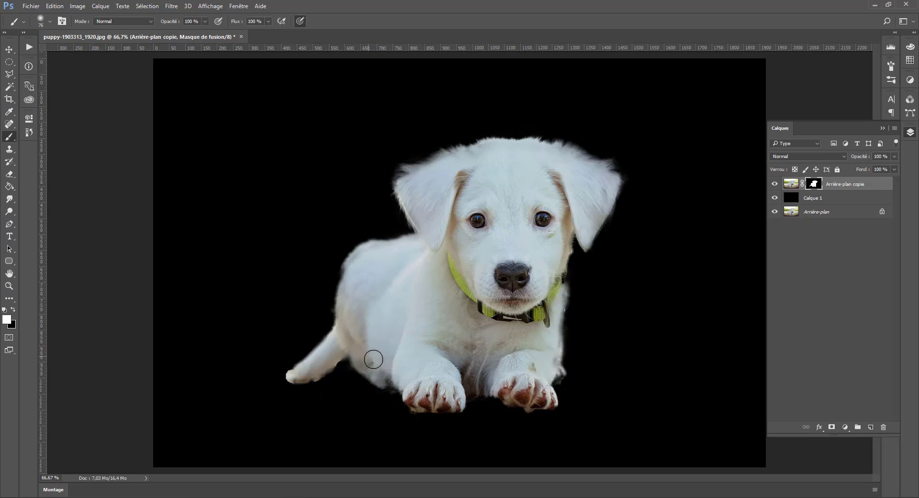
mouse_move(373, 359)
mouse_down()
mouse_move(363, 361)
mouse_move(389, 370)
mouse_up()
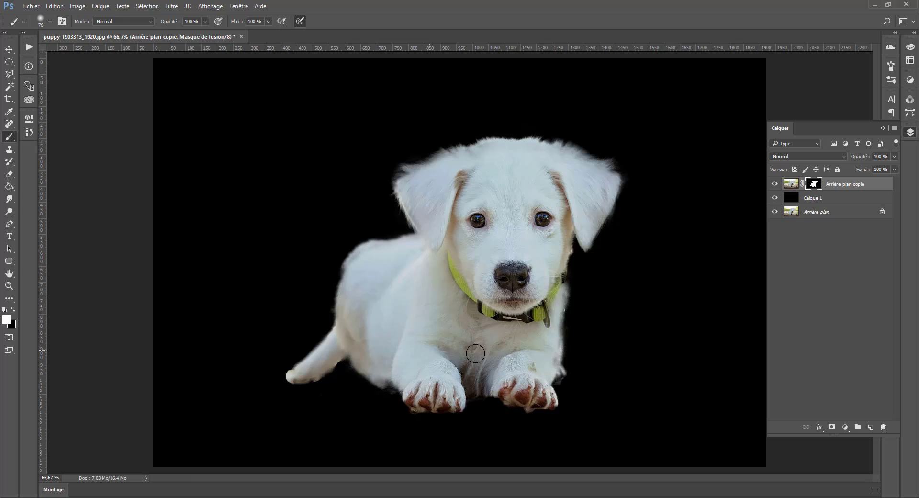
- Compare the retouched cutout with and without its backdrops, leaving Calque 1 and Arrière-plan hidden
click(778, 197)
click(776, 198)
click(776, 199)
click(776, 199)
click(776, 198)
click(776, 199)
click(775, 212)
click(776, 198)
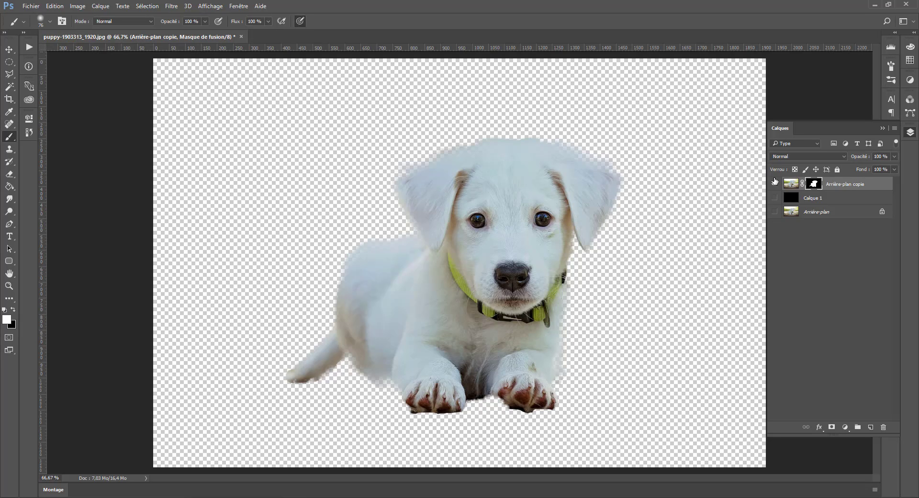
click(775, 184)
click(775, 183)
click(776, 198)
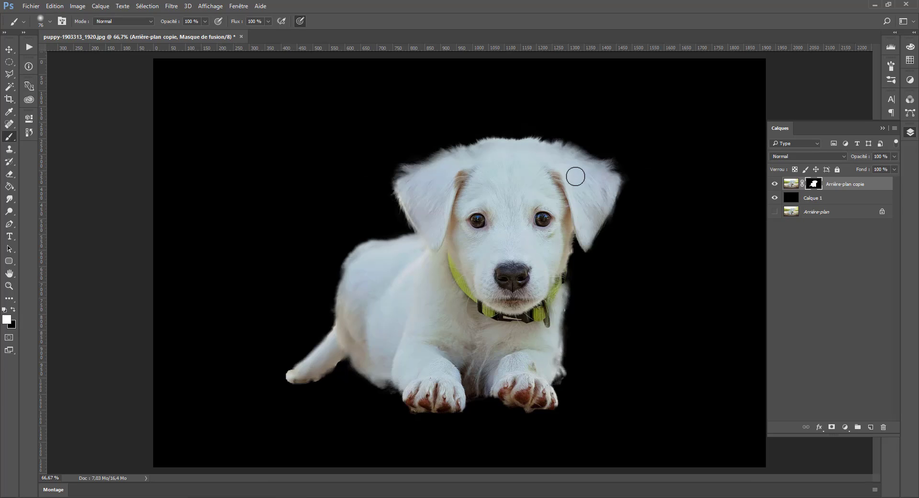
click(776, 198)
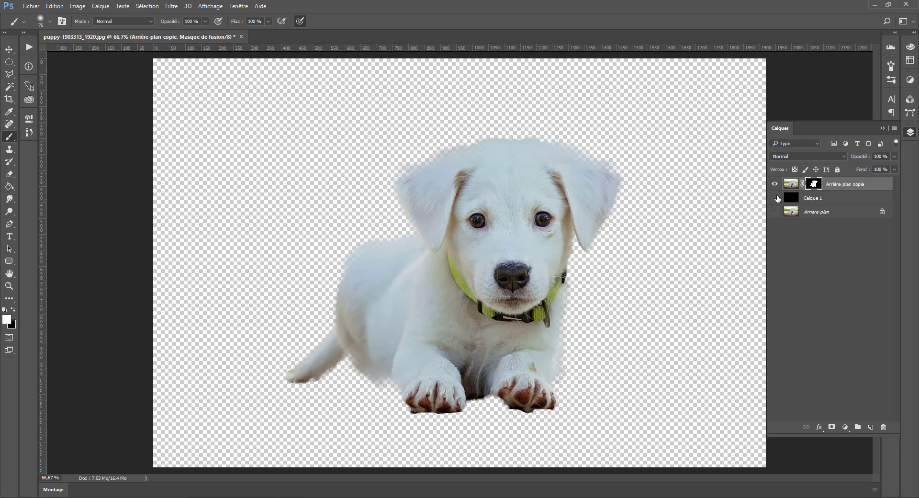